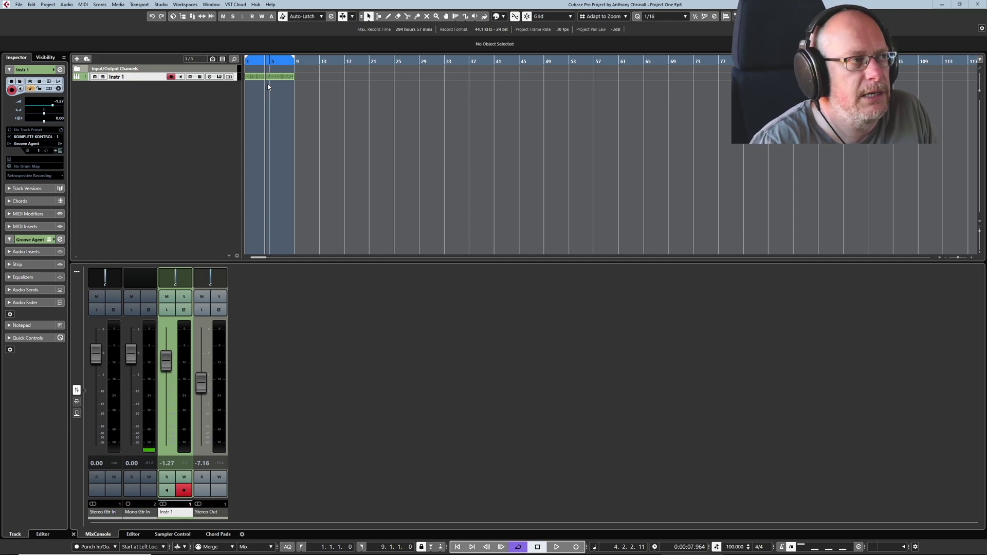
- Select the Instr 1 MIDI part in the project window
{"action": "left_click", "coordinate": [272, 78]}
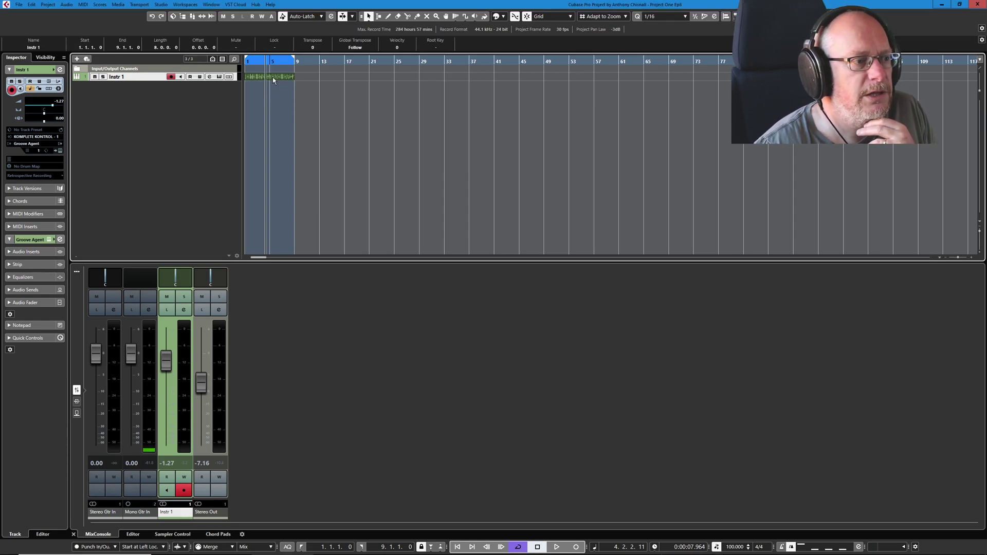
- Open the Instr 1 part in the Key Editor and delete the tiny stray A2 note at bar 9
{"action": "double_click", "coordinate": [269, 77]}
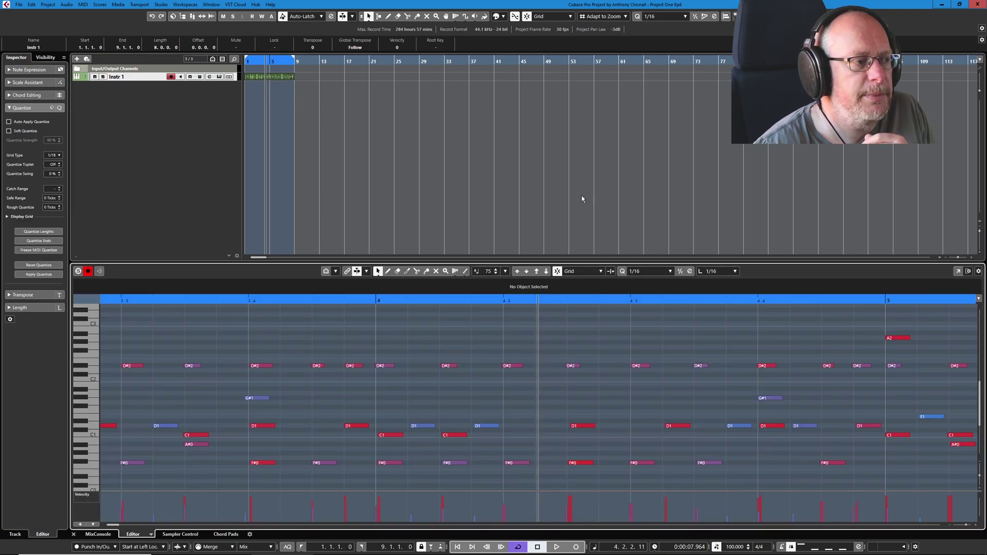
{"action": "scroll", "coordinate": [429, 368], "scroll_direction": "down", "scroll_amount": 10}
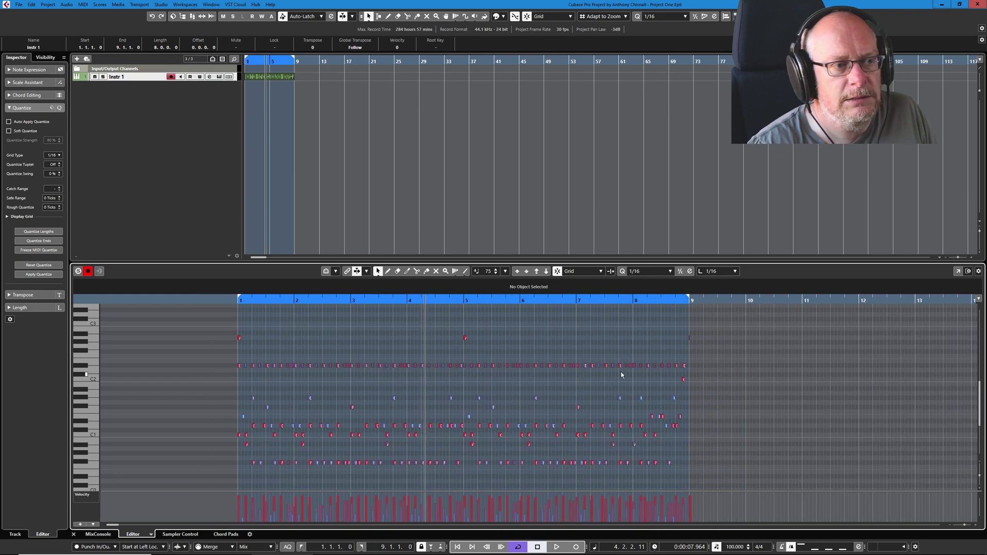
{"action": "scroll", "coordinate": [706, 348], "scroll_direction": "up", "scroll_amount": 10}
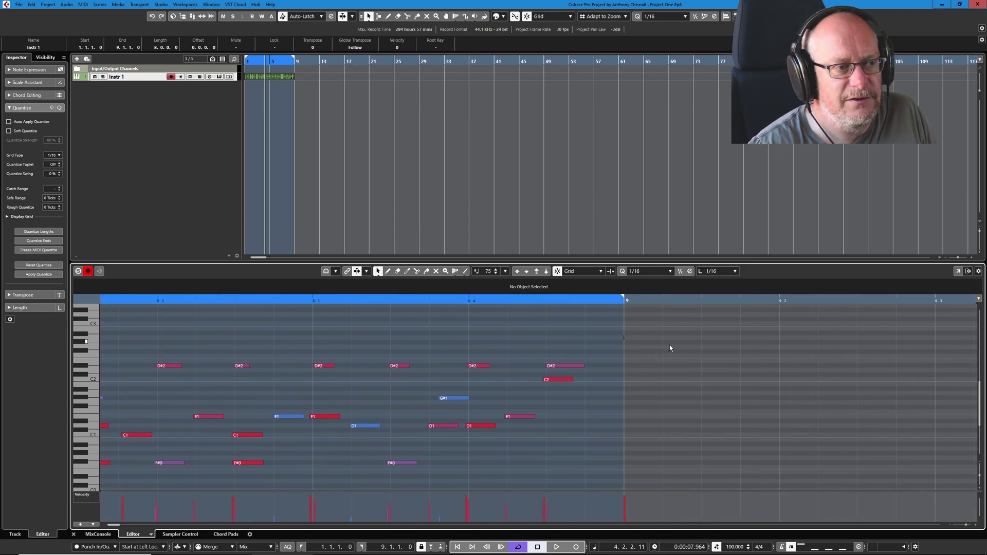
{"action": "scroll", "coordinate": [551, 356], "scroll_direction": "up", "scroll_amount": 8}
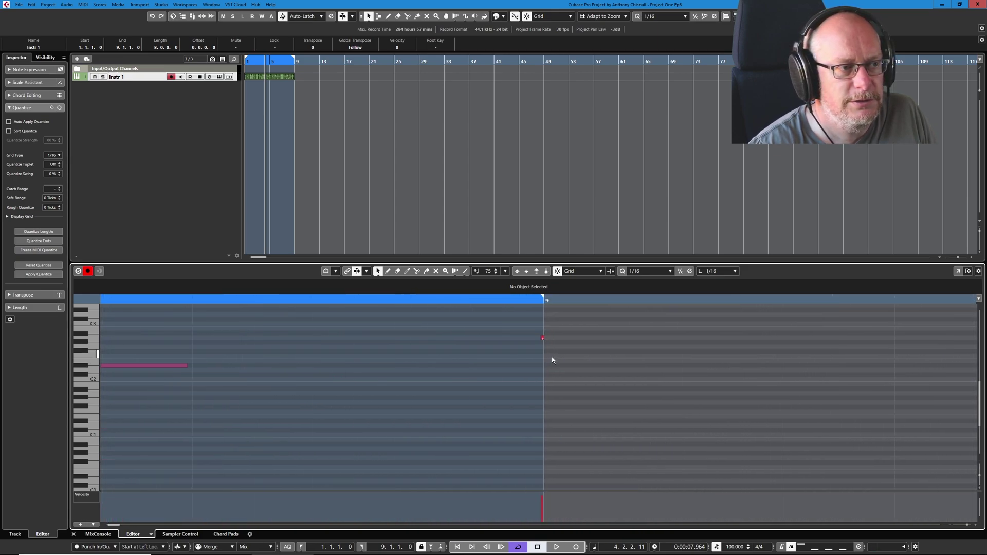
{"action": "scroll", "coordinate": [549, 358], "scroll_direction": "up", "scroll_amount": 2}
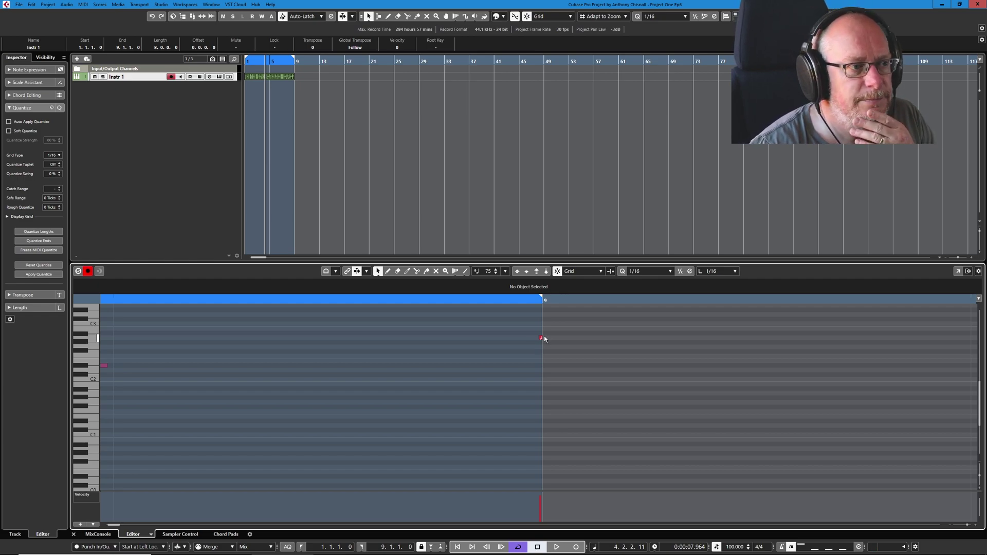
{"action": "left_click", "coordinate": [540, 338]}
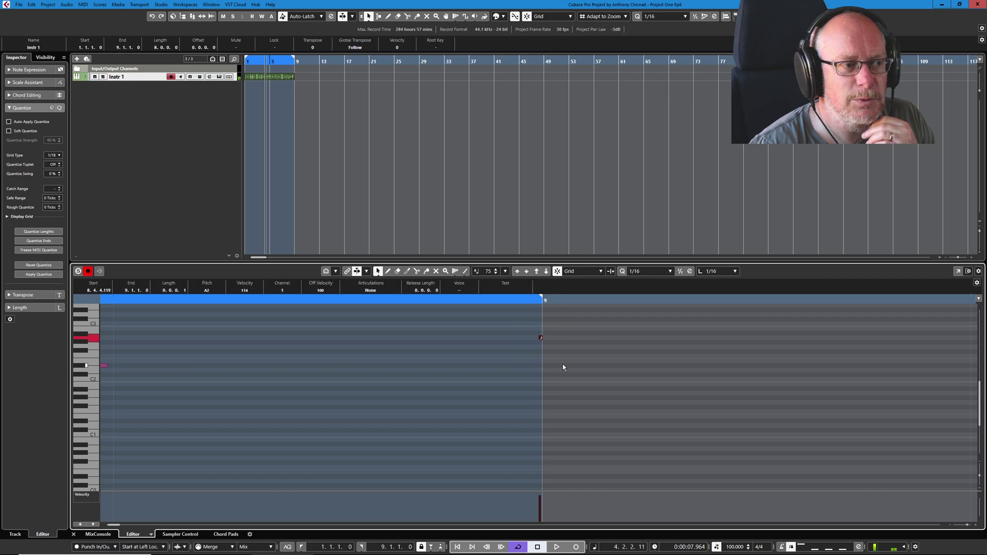
{"action": "key", "text": "Delete"}
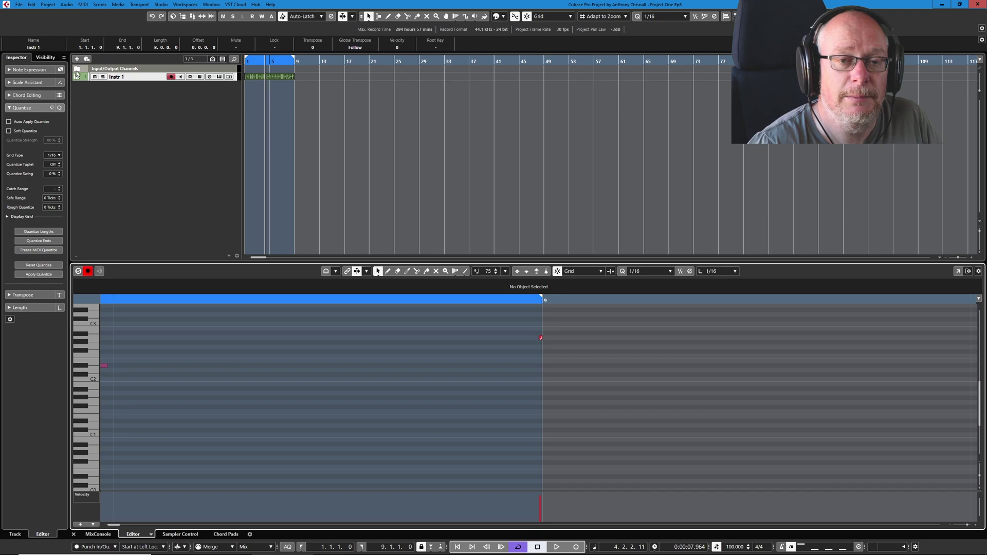
- Open the Logical Editor and nudge its window slightly down and left
{"action": "left_click", "coordinate": [48, 4]}
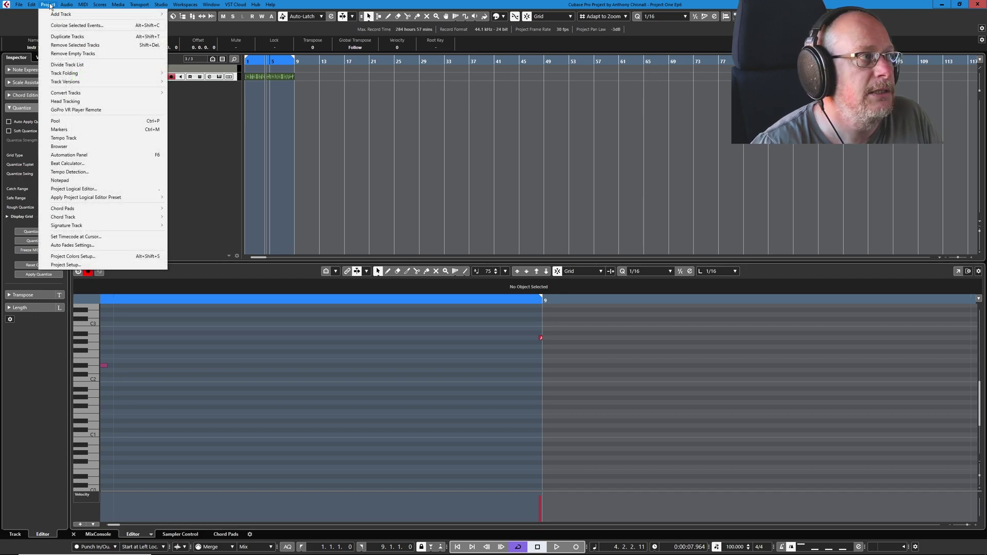
{"action": "mouse_move", "coordinate": [83, 6]}
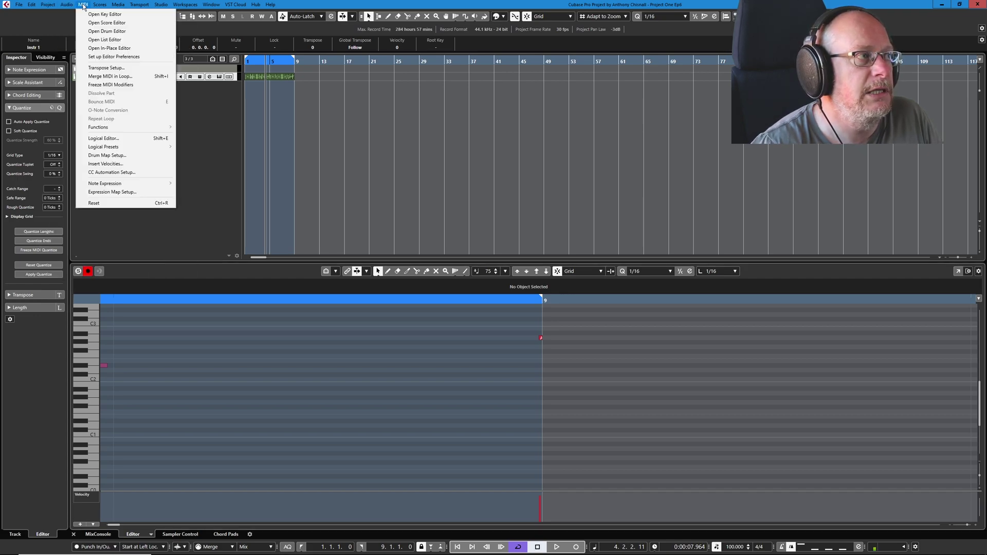
{"action": "left_click", "coordinate": [110, 140]}
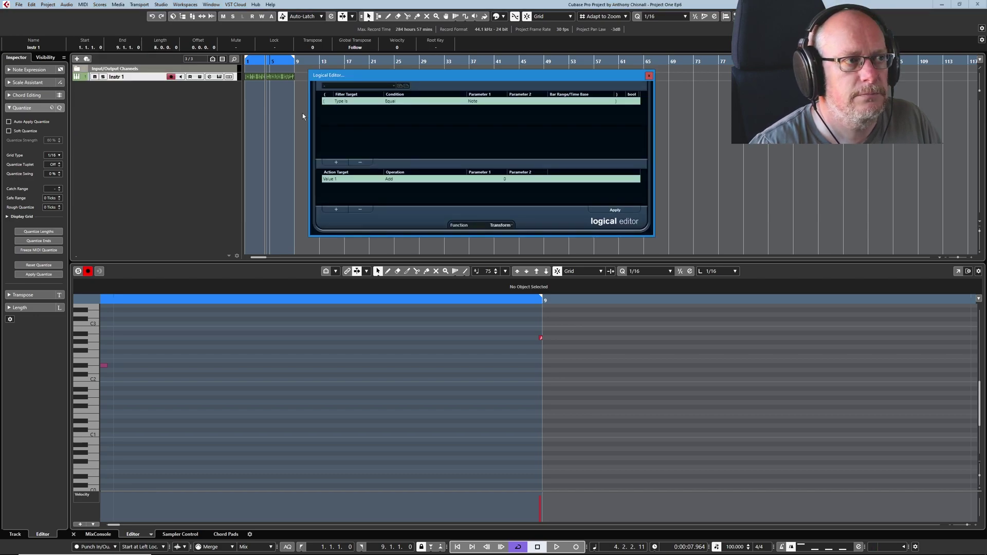
{"action": "left_click_drag", "start_coordinate": [431, 75], "coordinate": [411, 103]}
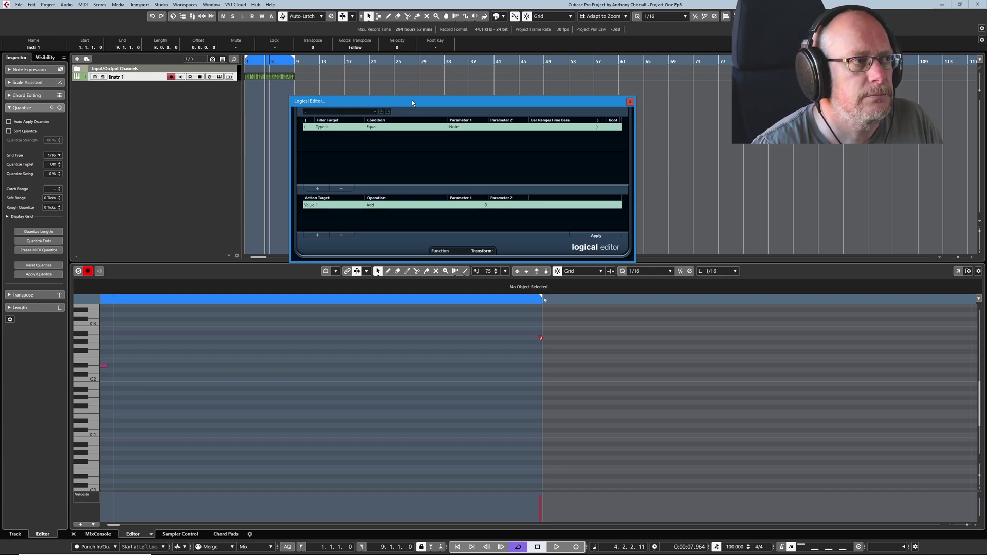
- Browse the Logical Editor preset list and close it without choosing a preset
{"action": "left_click", "coordinate": [342, 111]}
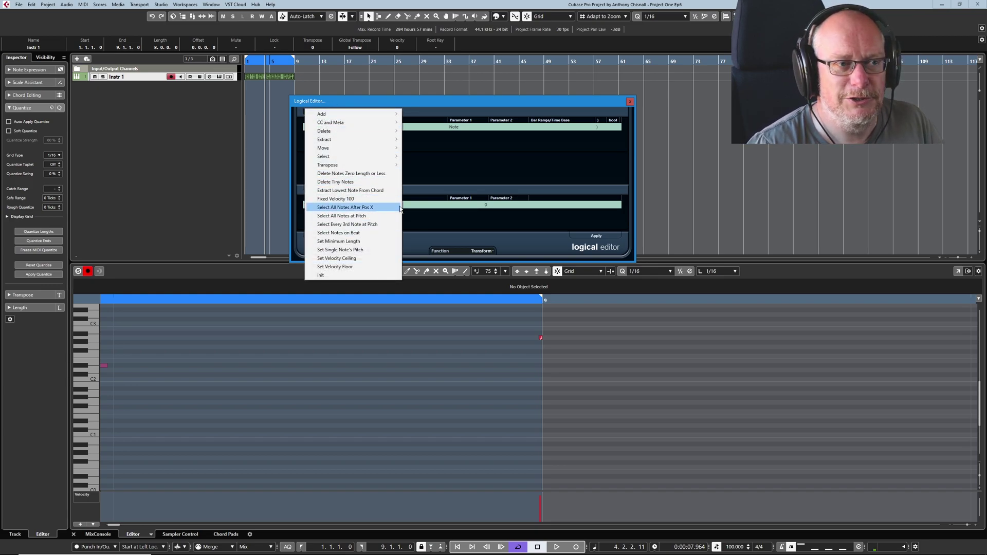
{"action": "mouse_move", "coordinate": [344, 156]}
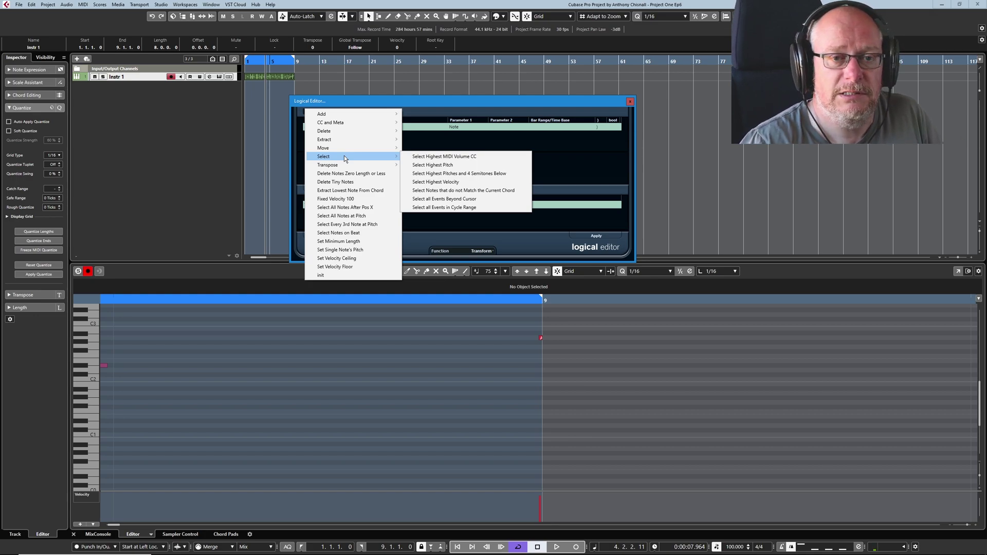
{"action": "left_click", "coordinate": [409, 107]}
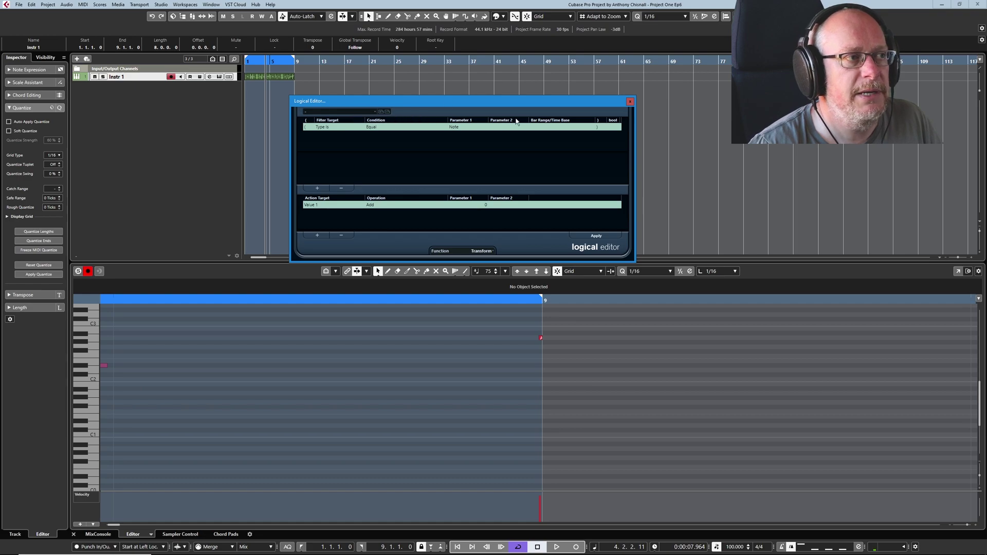
- Load the init preset in the Logical Editor and add a second filter row
{"action": "left_click", "coordinate": [350, 111]}
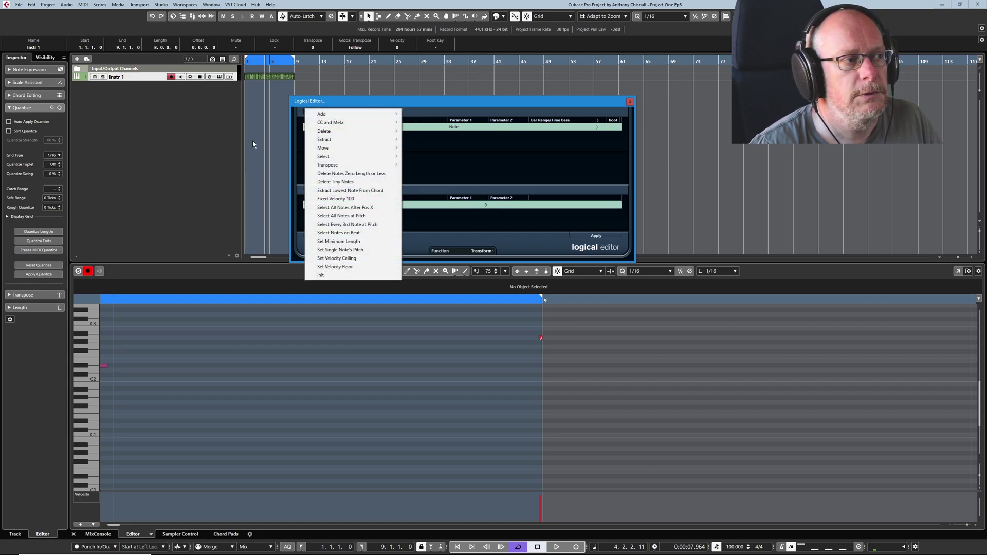
{"action": "left_click", "coordinate": [325, 276]}
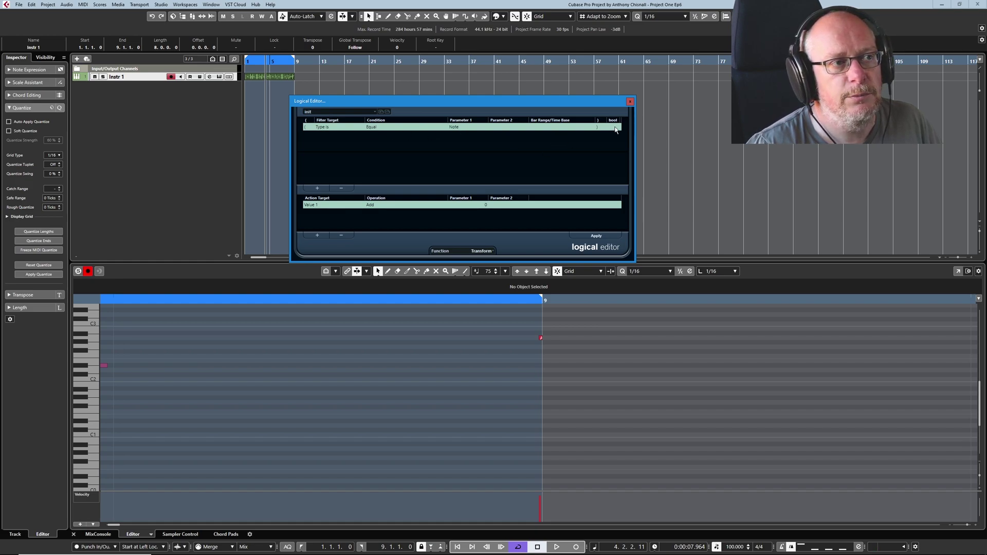
{"action": "left_click", "coordinate": [317, 188]}
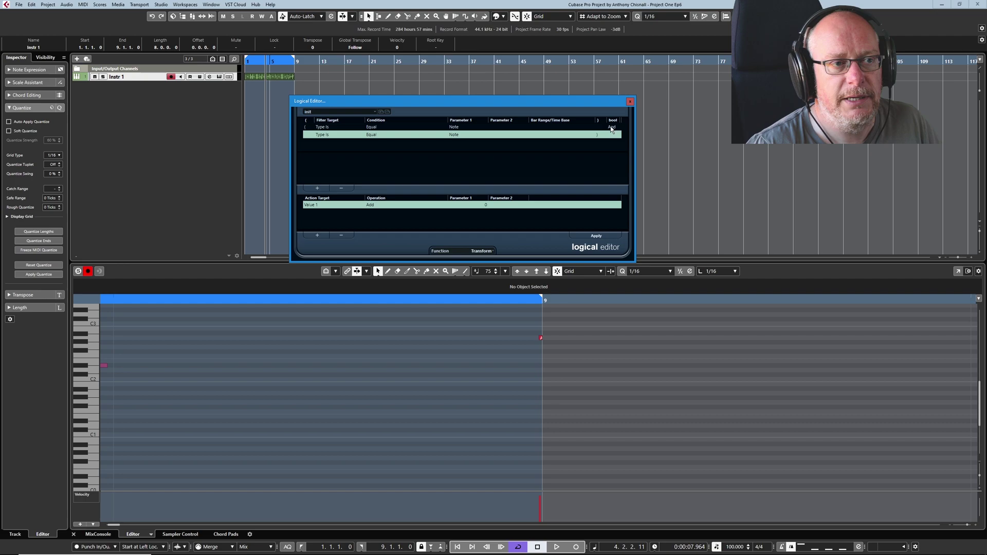
- Set the new filter condition to Length Less than 0.0.0.12
{"action": "left_click", "coordinate": [328, 136]}
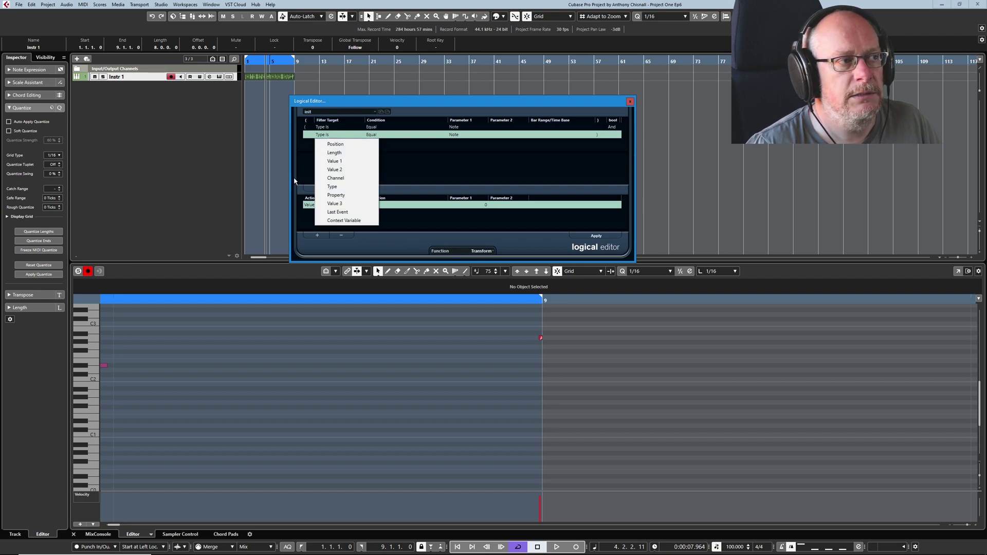
{"action": "left_click", "coordinate": [337, 154]}
{"action": "left_click", "coordinate": [373, 136]}
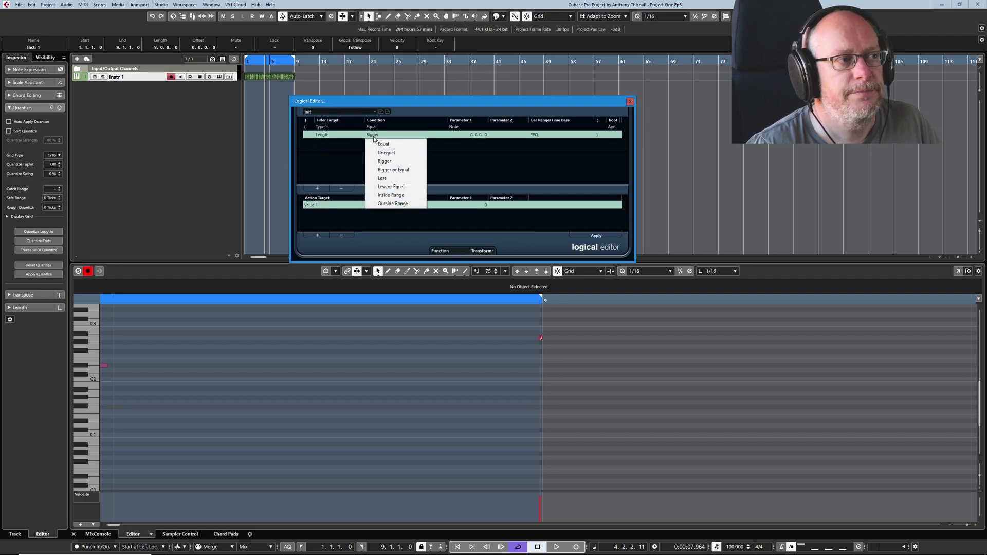
{"action": "left_click", "coordinate": [383, 178]}
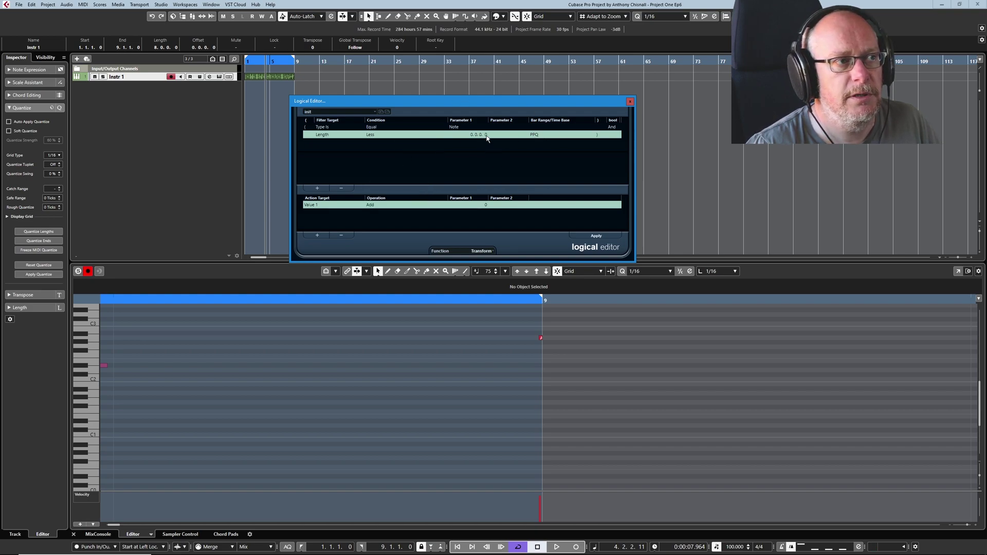
{"action": "left_click", "coordinate": [487, 136]}
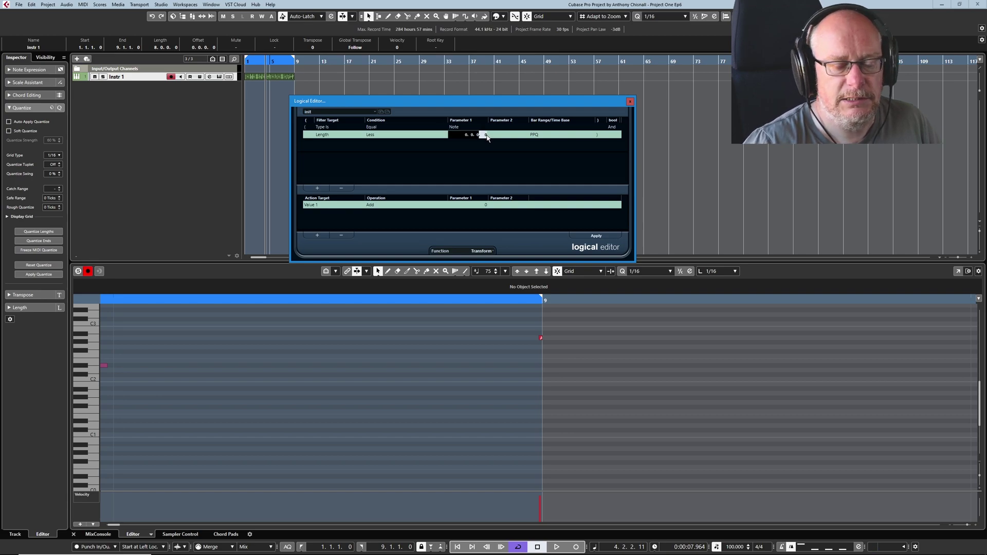
{"action": "key", "text": "Return"}
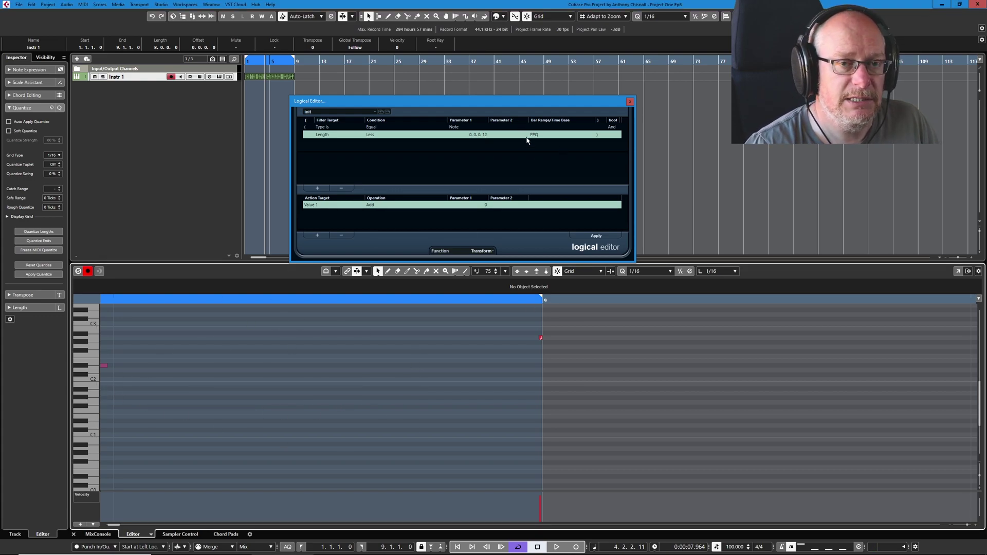
- Switch the Logical Editor function from Transform to Delete and apply it to the part
{"action": "left_click", "coordinate": [482, 251]}
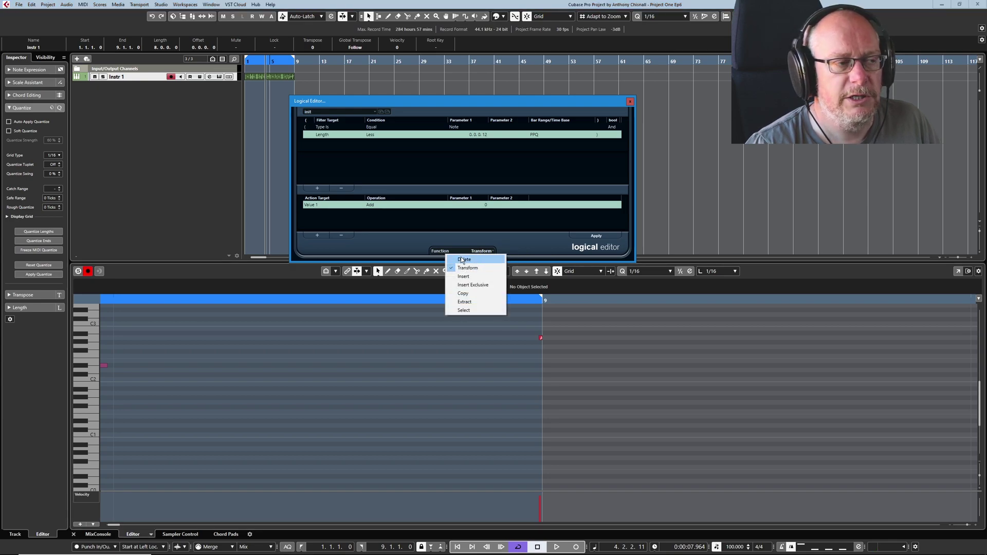
{"action": "left_click", "coordinate": [462, 260]}
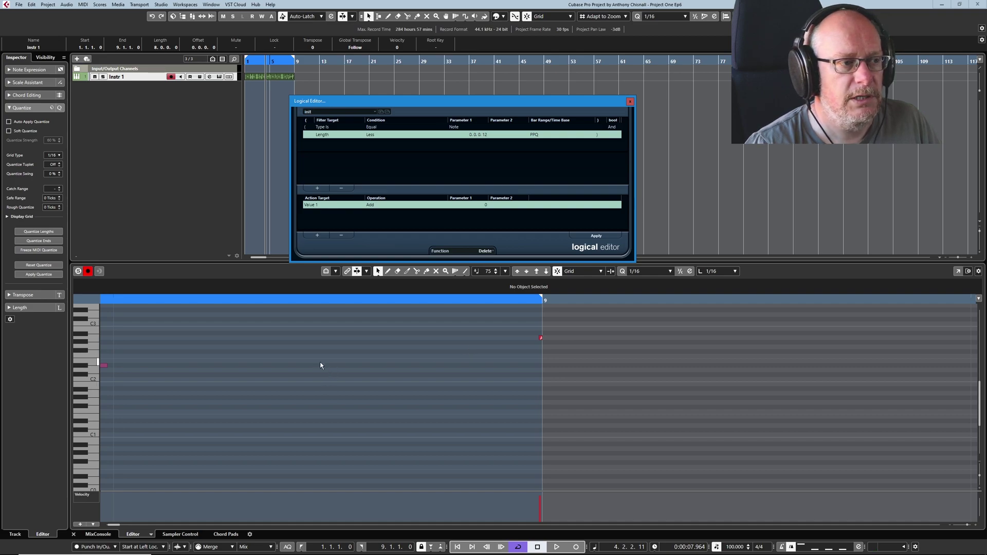
{"action": "scroll", "coordinate": [288, 368], "scroll_direction": "down", "scroll_amount": 2}
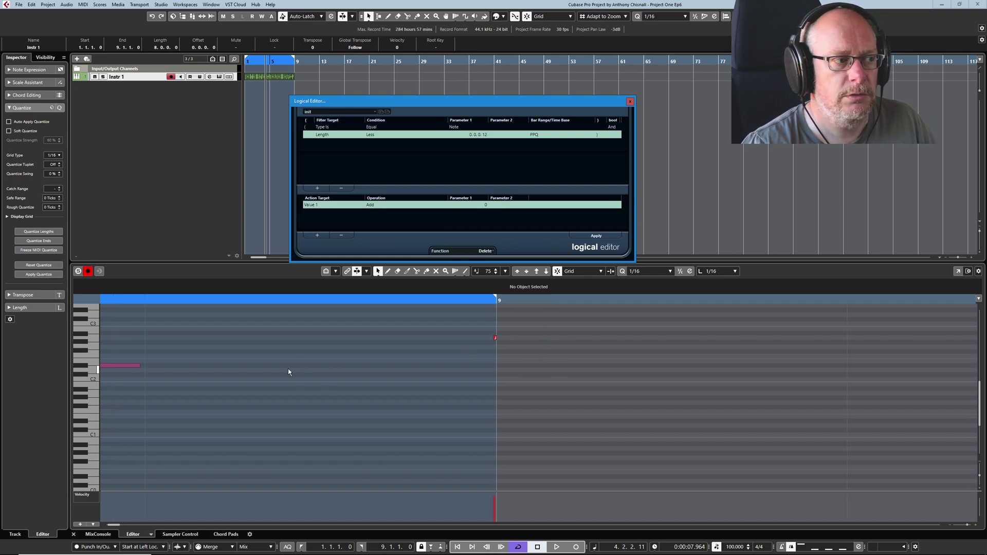
{"action": "scroll", "coordinate": [288, 368], "scroll_direction": "down", "scroll_amount": 3}
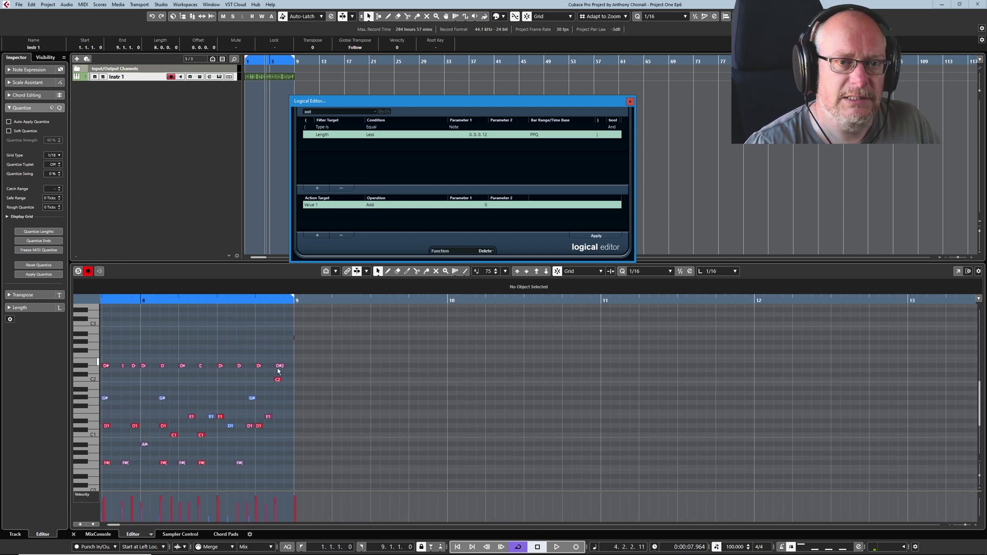
{"action": "left_click", "coordinate": [596, 237]}
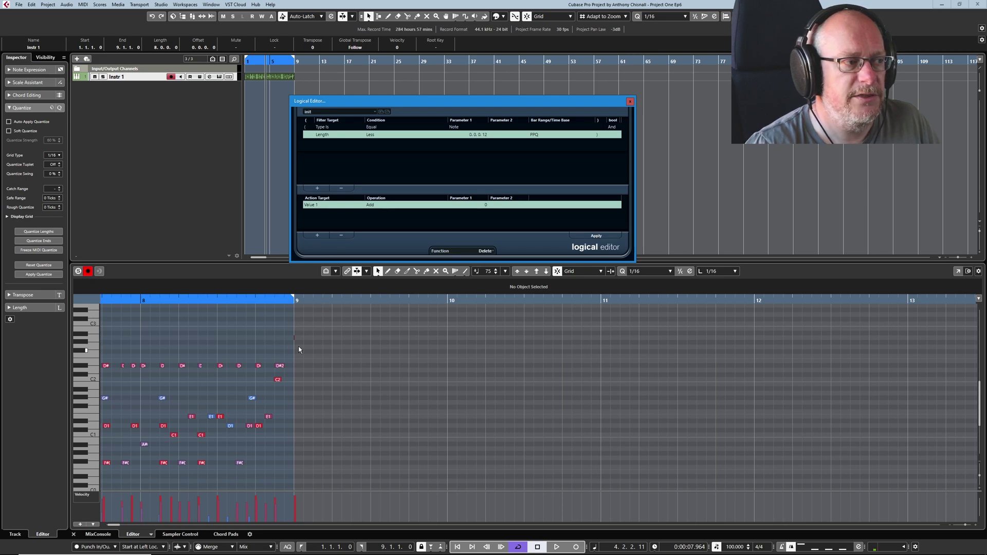
{"action": "left_click", "coordinate": [596, 237]}
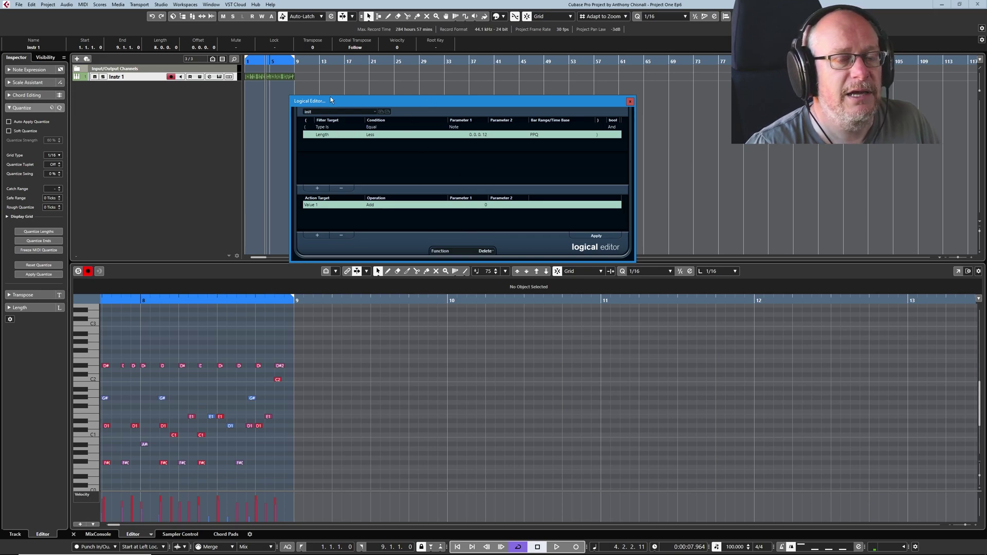
- Load the Delete Tiny Notes preset, then start storing a preset and cancel
{"action": "left_click", "coordinate": [331, 114]}
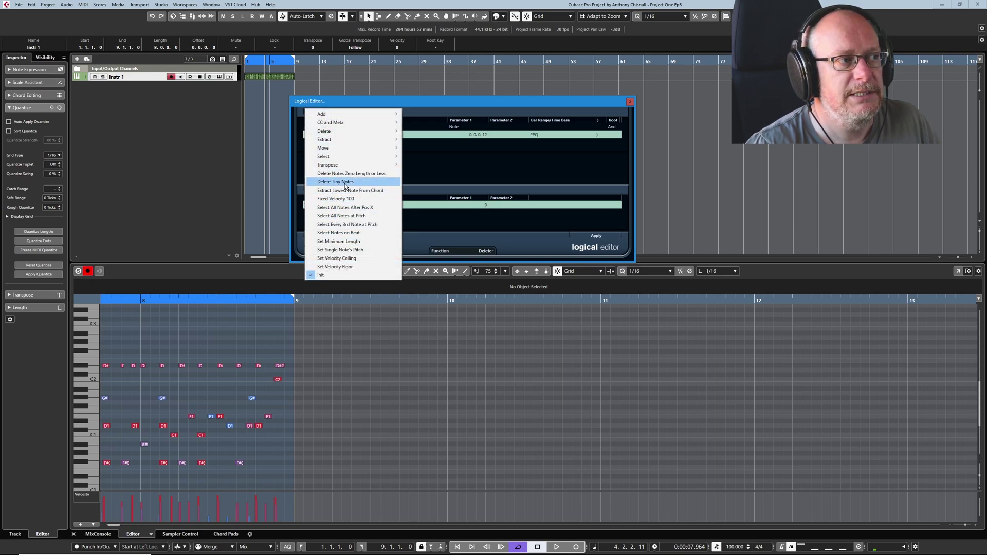
{"action": "left_click", "coordinate": [344, 183]}
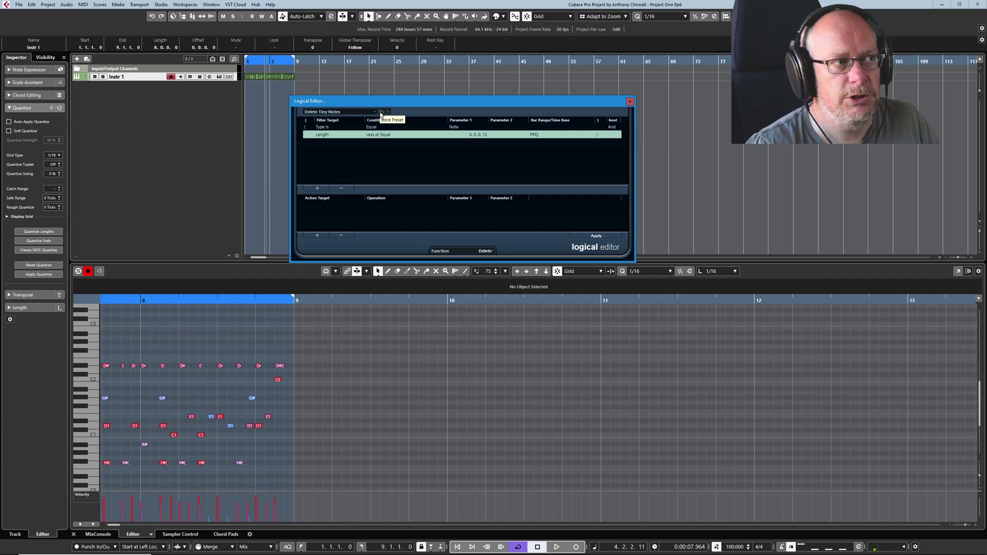
{"action": "left_click", "coordinate": [381, 113]}
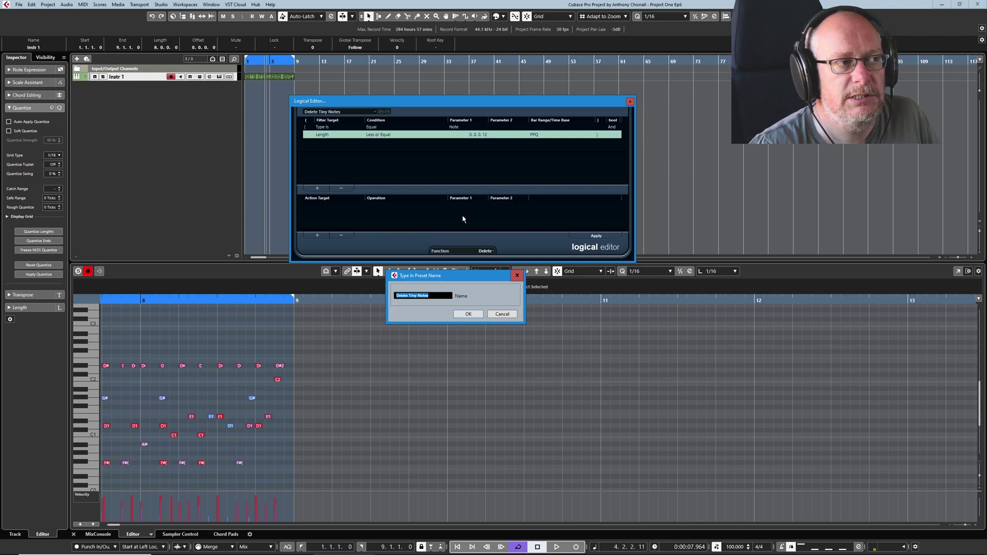
{"action": "left_click", "coordinate": [504, 315]}
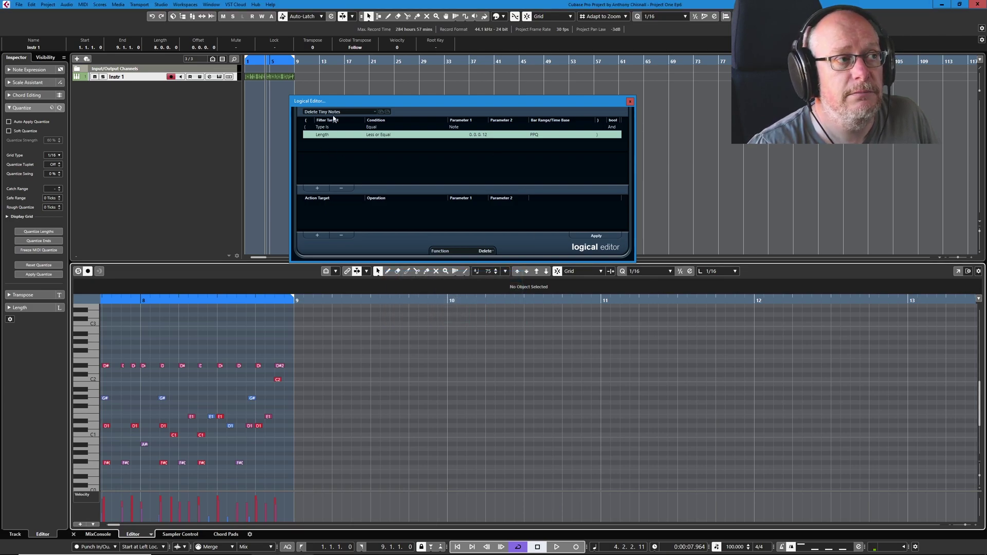
- Reopen and dismiss the preset list, then close the Logical Editor
{"action": "left_click", "coordinate": [335, 112]}
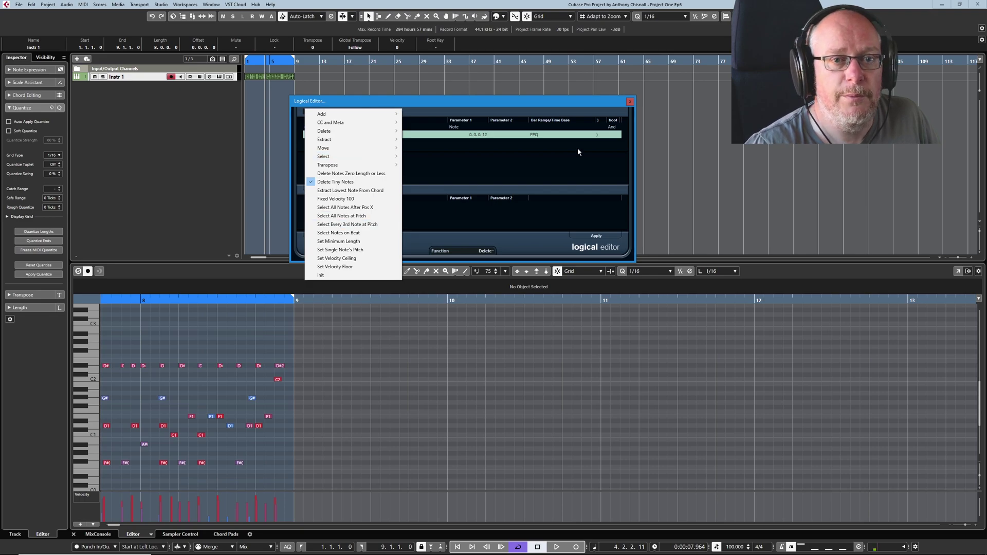
{"action": "left_click", "coordinate": [541, 103]}
{"action": "left_click", "coordinate": [631, 101]}
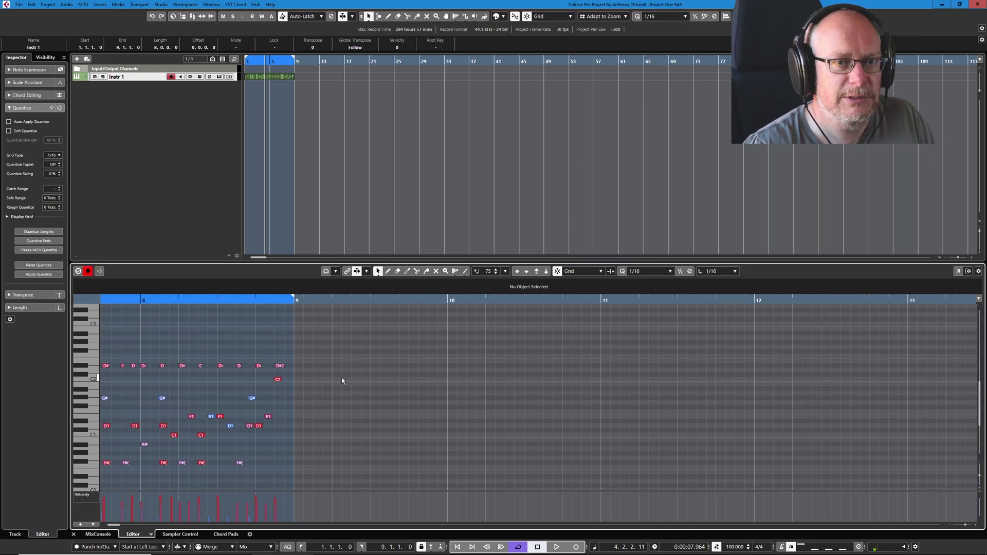
- Divide the track list, enlarge the upper section, and expand Input/Output Channels to reveal Stereo Out
{"action": "left_click", "coordinate": [163, 161]}
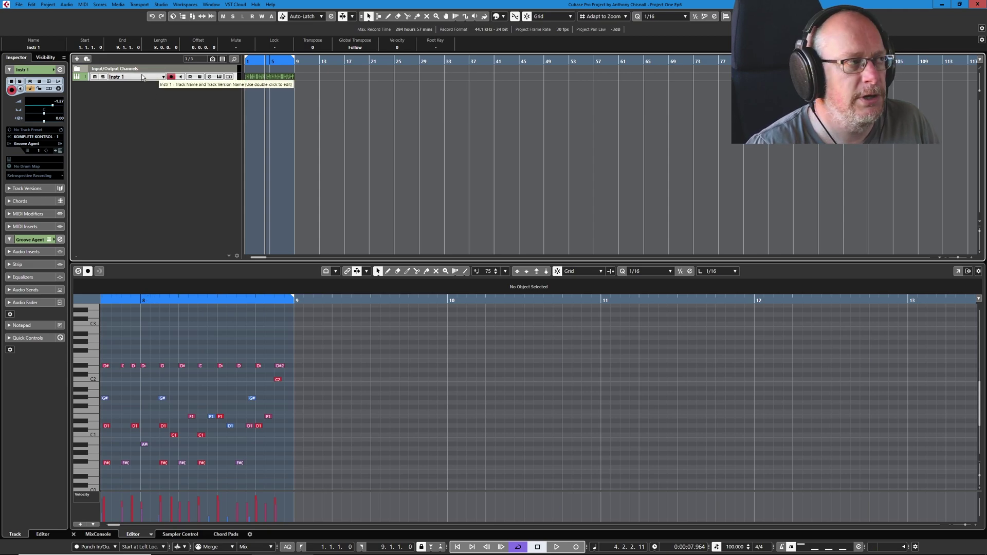
{"action": "left_click", "coordinate": [48, 5]}
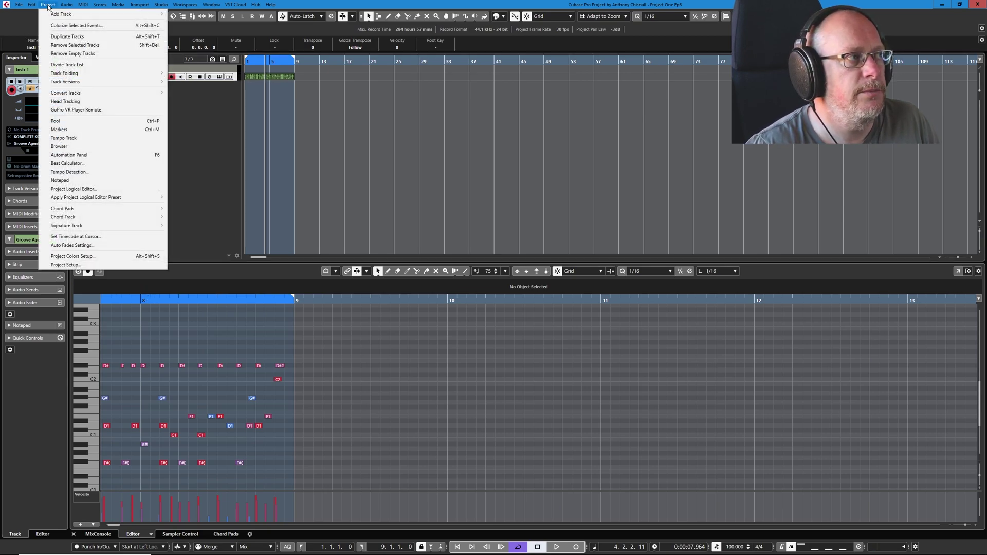
{"action": "left_click", "coordinate": [78, 65]}
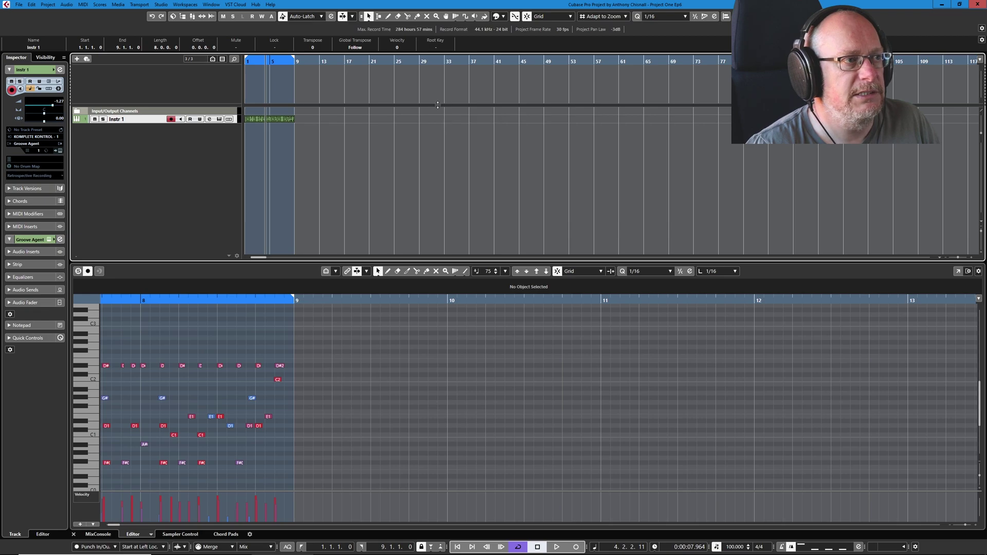
{"action": "left_click_drag", "start_coordinate": [437, 108], "coordinate": [412, 110]}
{"action": "left_click_drag", "start_coordinate": [200, 80], "coordinate": [347, 114]}
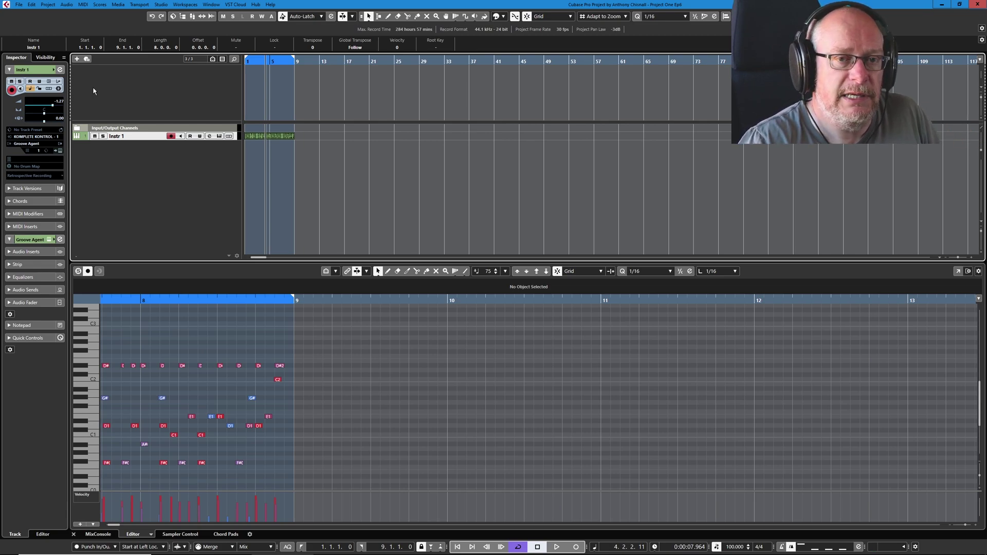
{"action": "left_click", "coordinate": [78, 127]}
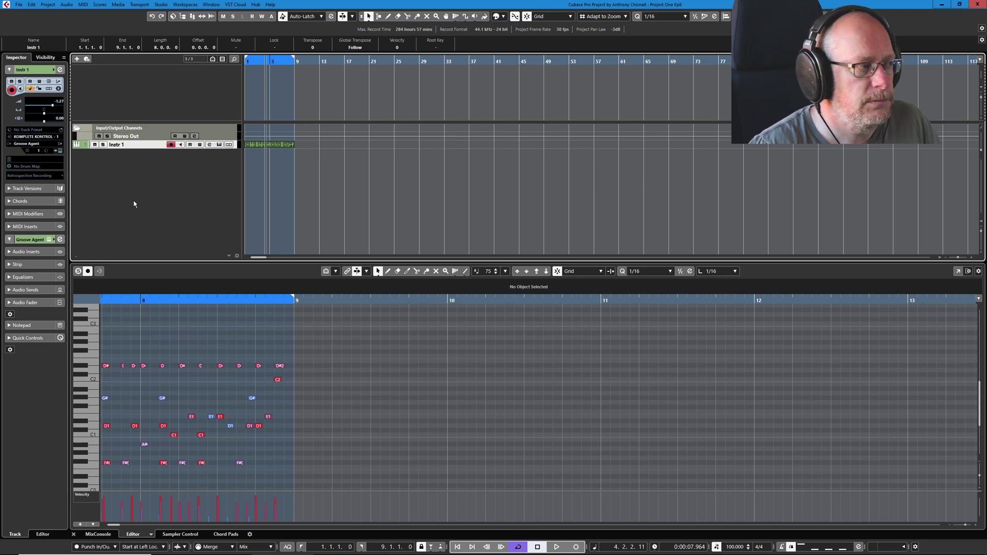
- Show the MixConsole in the lower zone and move Input/Output Channels into the upper track section
{"action": "left_click", "coordinate": [97, 535]}
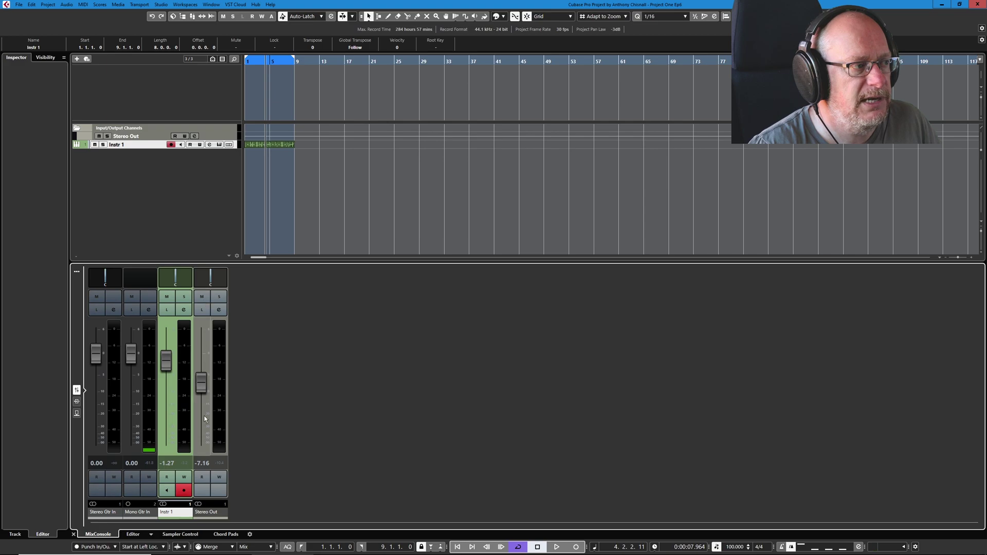
{"action": "left_click", "coordinate": [121, 129]}
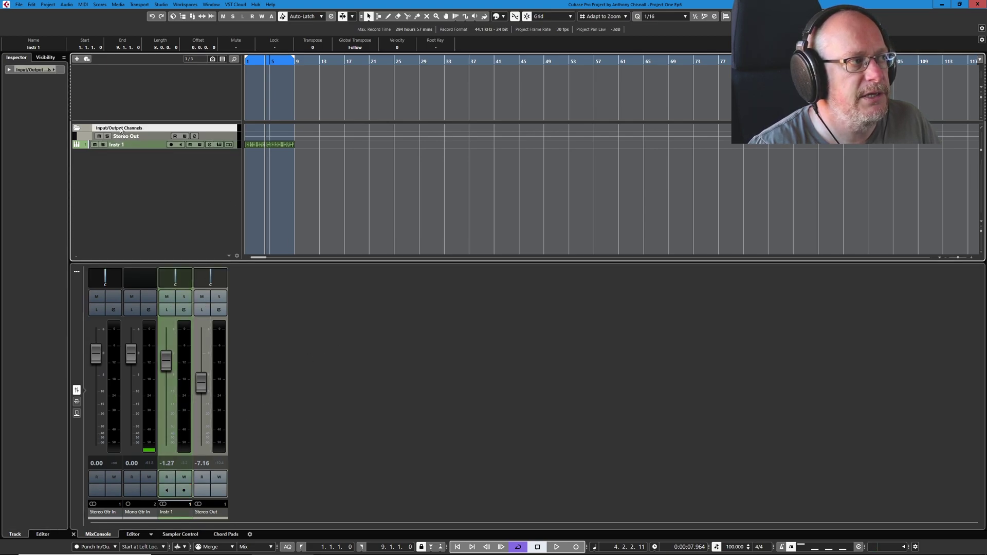
{"action": "left_click_drag", "start_coordinate": [121, 129], "coordinate": [132, 75]}
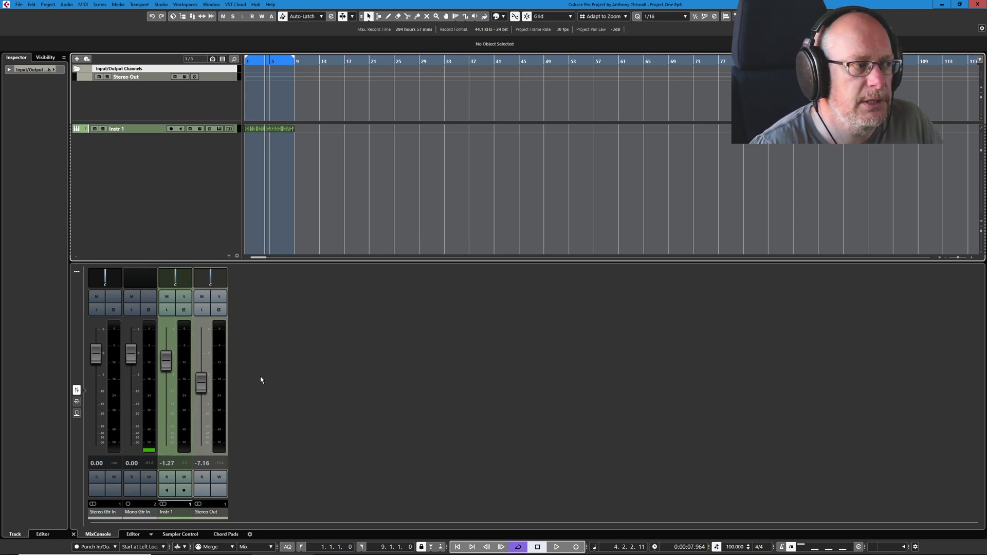
{"action": "mouse_move", "coordinate": [105, 273]}
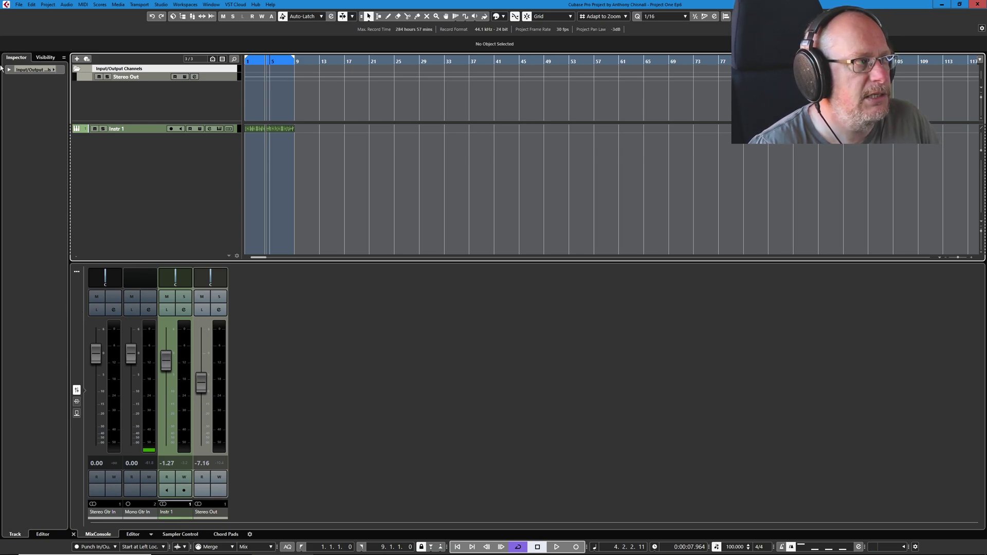
{"action": "left_click", "coordinate": [47, 58]}
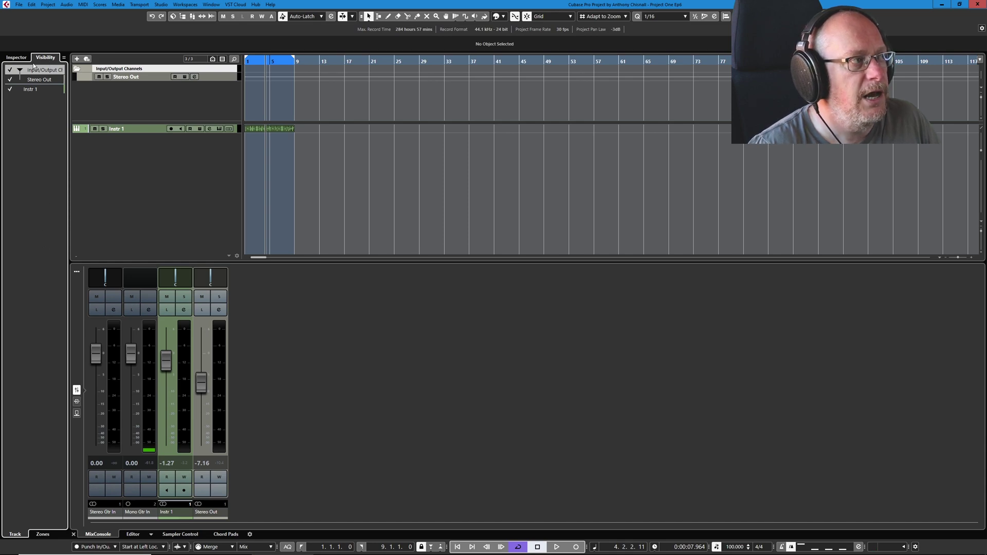
- Pin Stereo Gtr In and Mono Gtr In to the mixer's left zone, Stereo Out to the right
{"action": "left_click", "coordinate": [45, 537]}
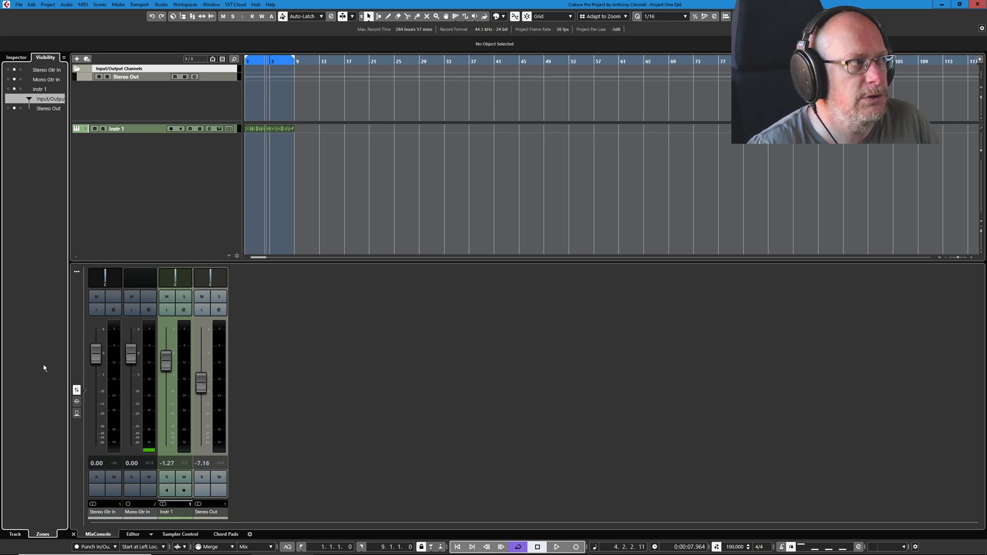
{"action": "left_click", "coordinate": [8, 69]}
{"action": "left_click", "coordinate": [8, 79]}
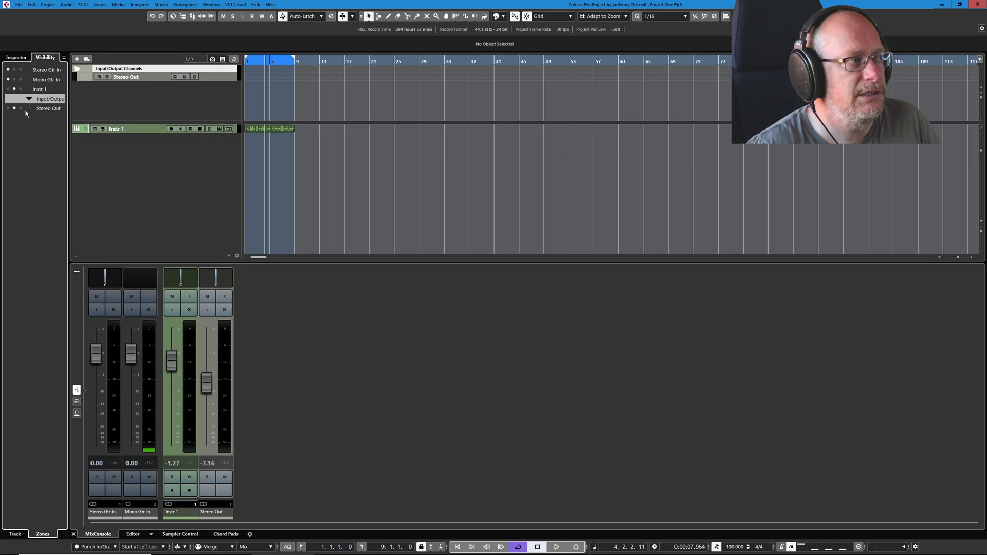
{"action": "left_click", "coordinate": [20, 108]}
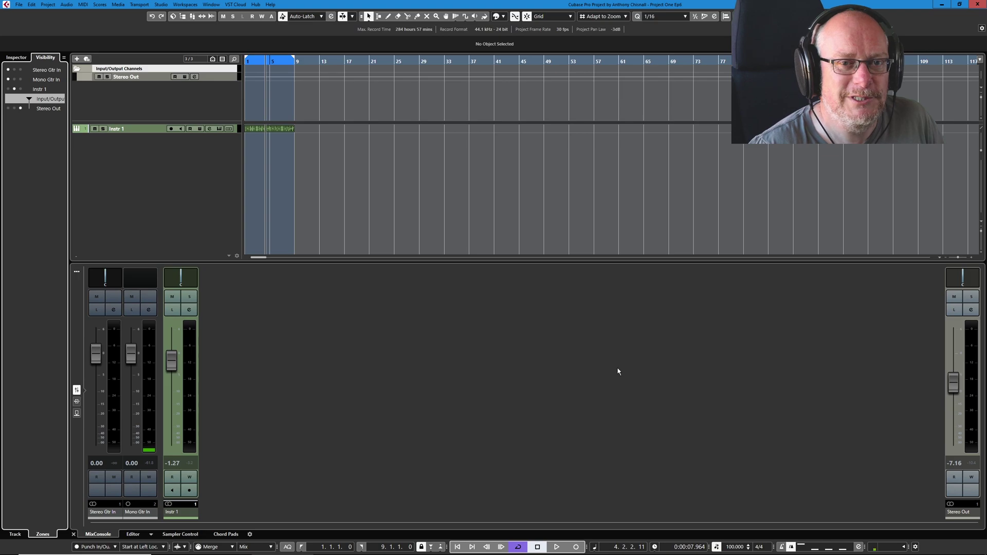
- In Audio Connections, delete the Stereo Gtr In input bus so only Mono Gtr In remains
{"action": "left_click", "coordinate": [161, 5]}
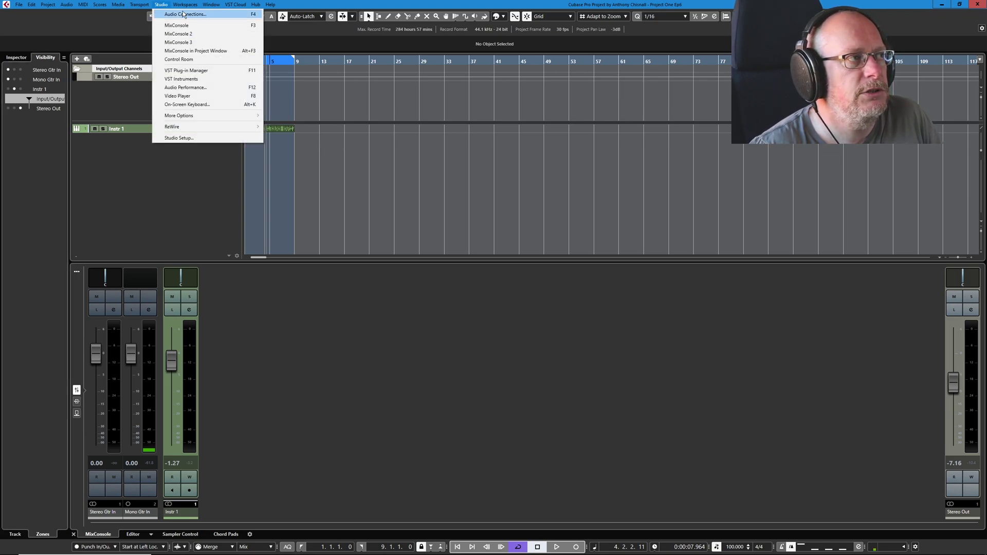
{"action": "left_click", "coordinate": [185, 14]}
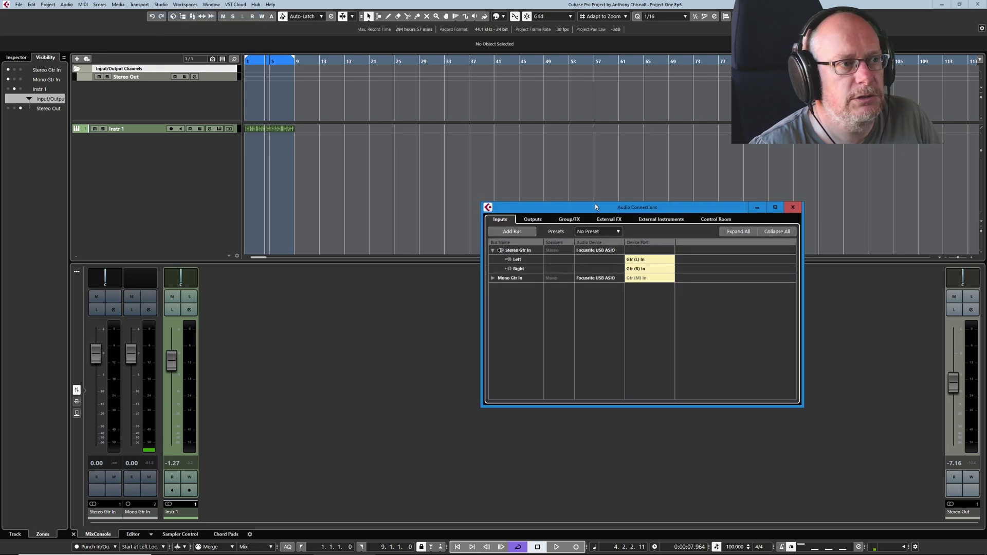
{"action": "left_click_drag", "start_coordinate": [574, 205], "coordinate": [383, 207]}
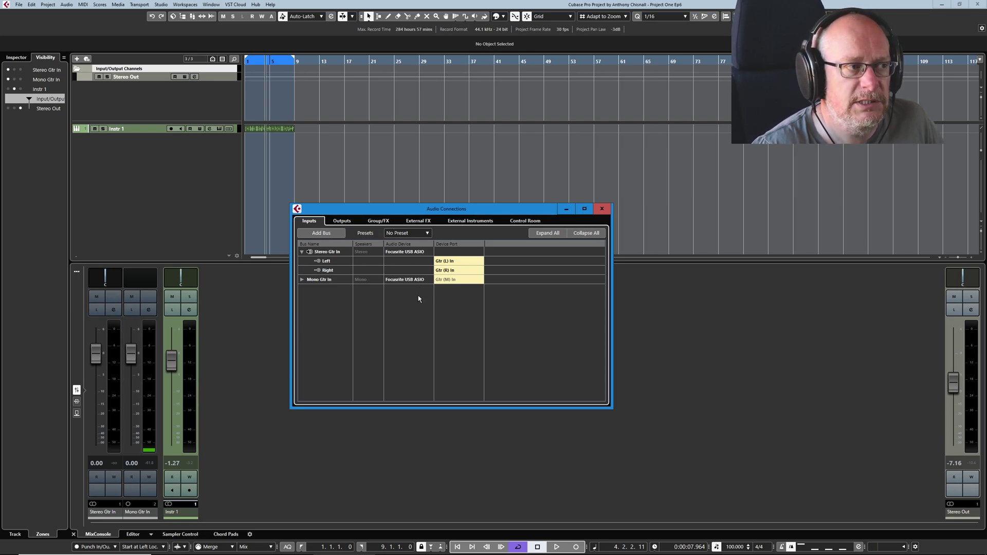
{"action": "key", "text": "Delete"}
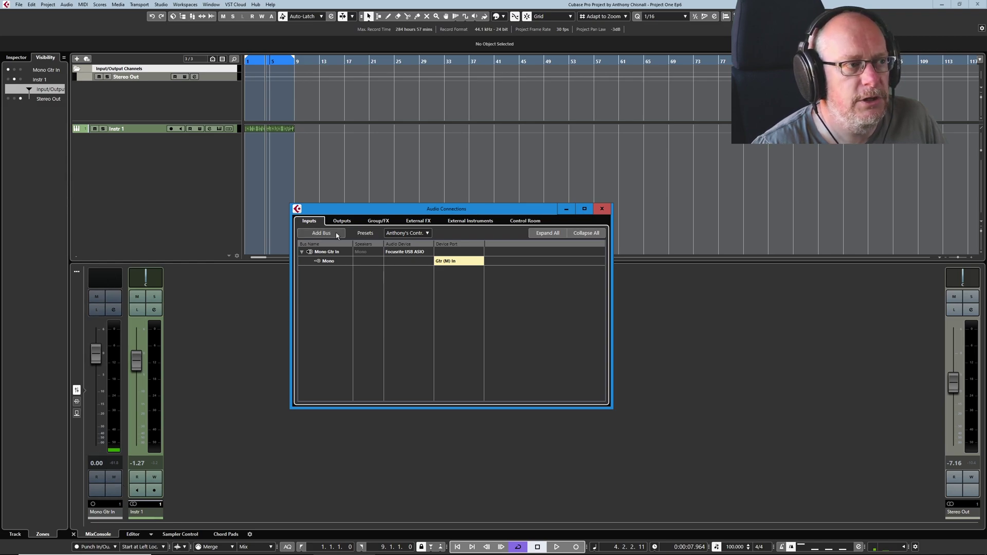
{"action": "left_click", "coordinate": [428, 233]}
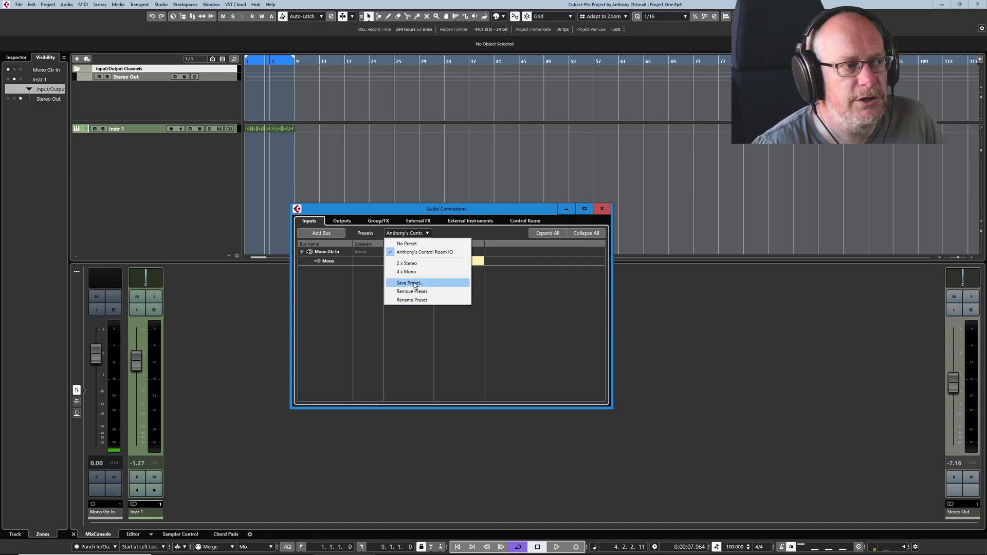
{"action": "left_click", "coordinate": [330, 284]}
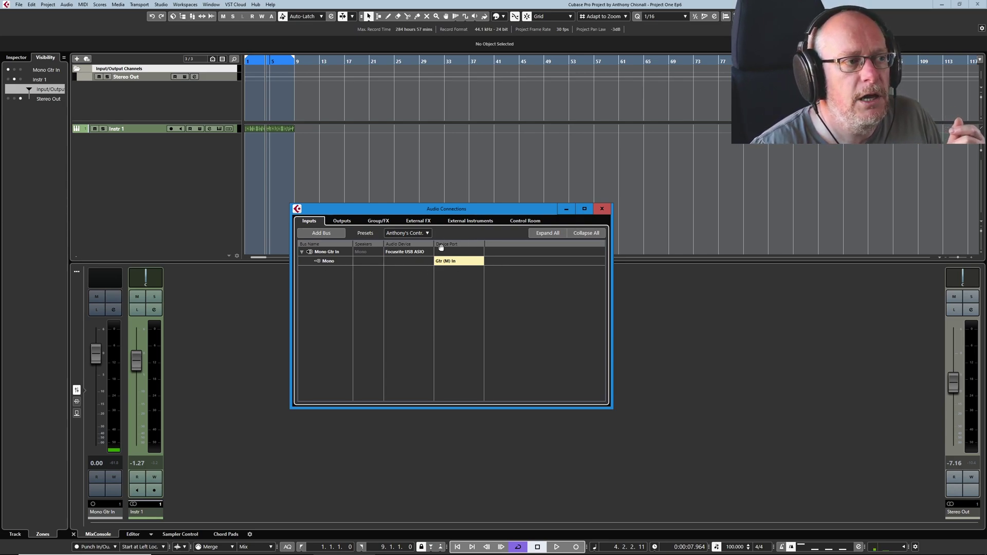
- Apply the empty output preset to the output bus connections
{"action": "left_click", "coordinate": [346, 221]}
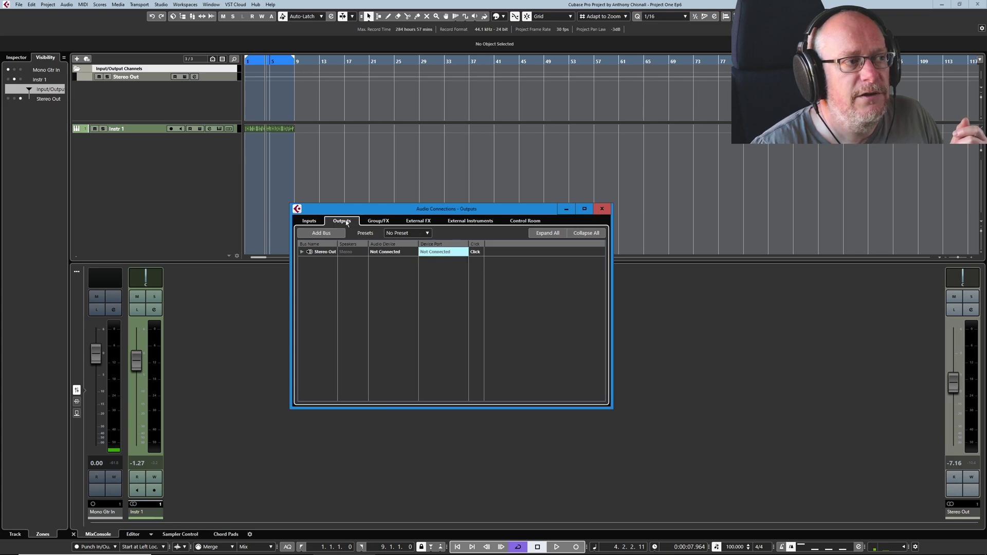
{"action": "left_click", "coordinate": [428, 234]}
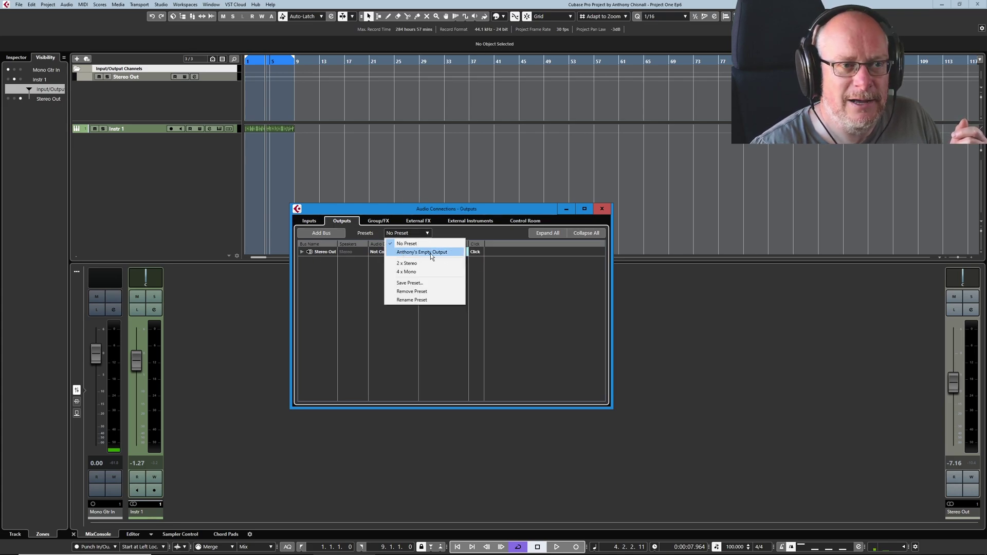
{"action": "left_click", "coordinate": [430, 252]}
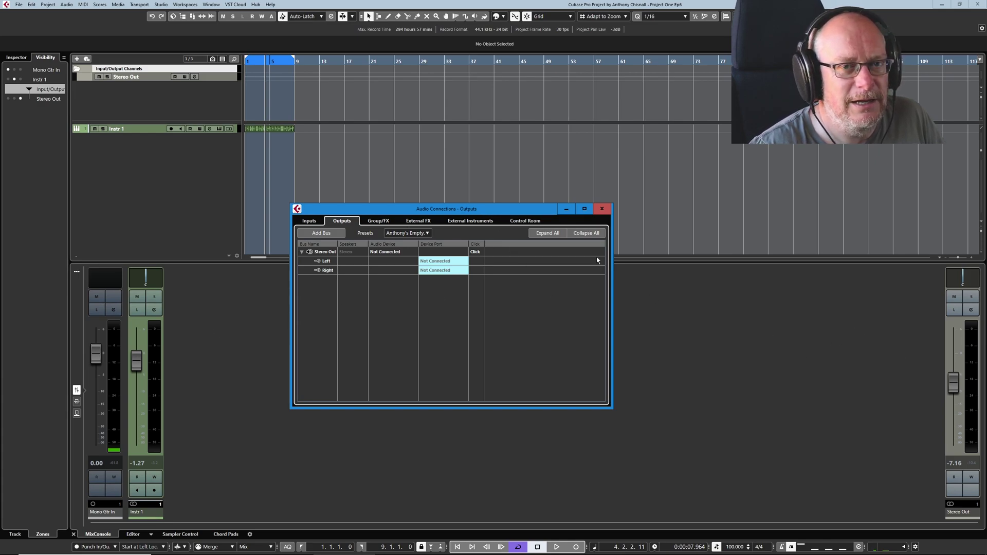
- Load the saved personal control room preset, then close Audio Connections and the Control Room panel
{"action": "left_click", "coordinate": [531, 222]}
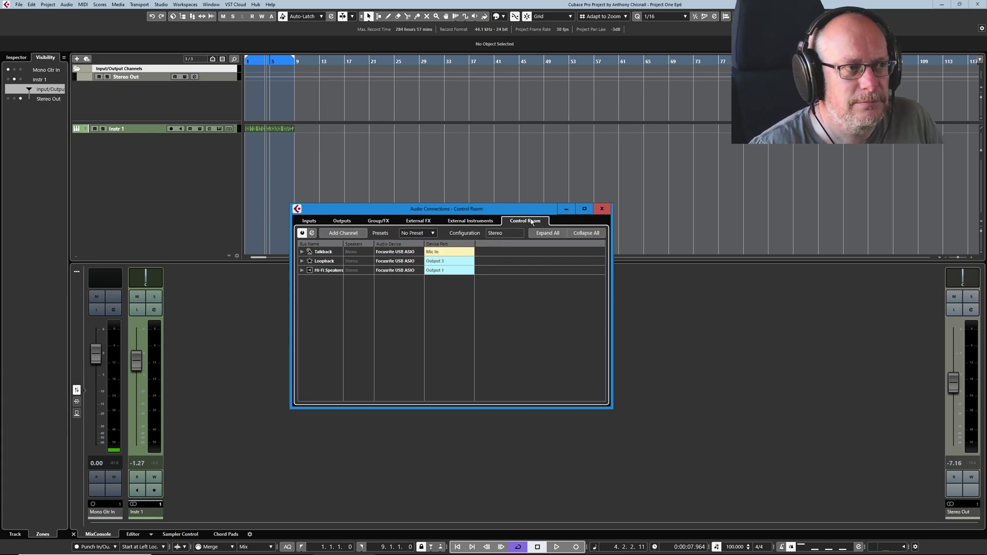
{"action": "left_click", "coordinate": [302, 252]}
{"action": "left_click", "coordinate": [302, 270]}
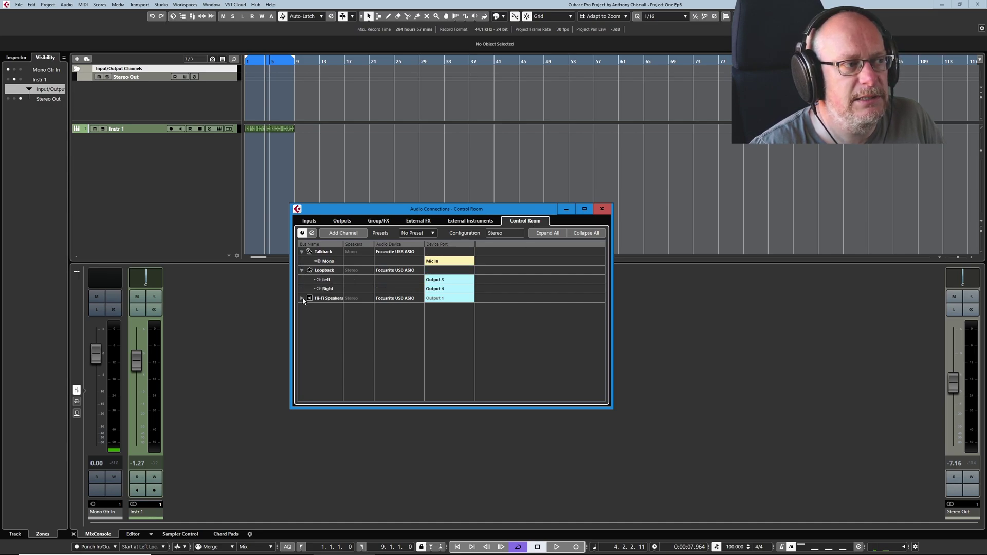
{"action": "left_click", "coordinate": [302, 299]}
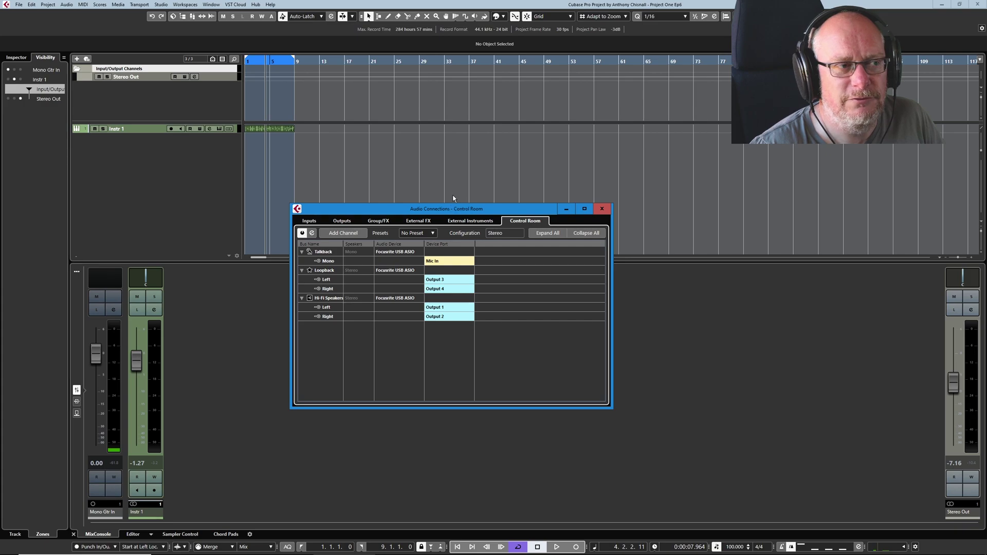
{"action": "left_click", "coordinate": [433, 234]}
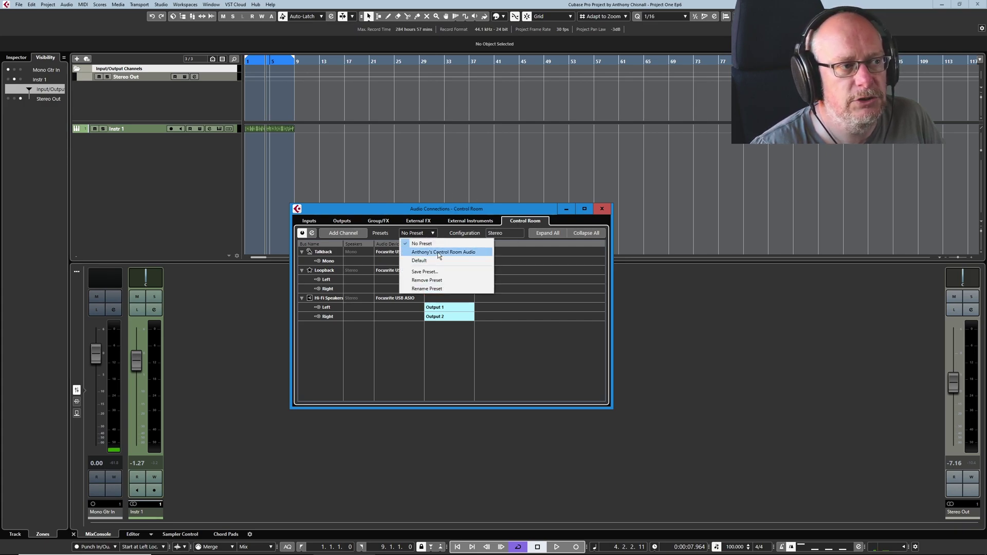
{"action": "left_click", "coordinate": [438, 252]}
{"action": "key", "text": "F4"}
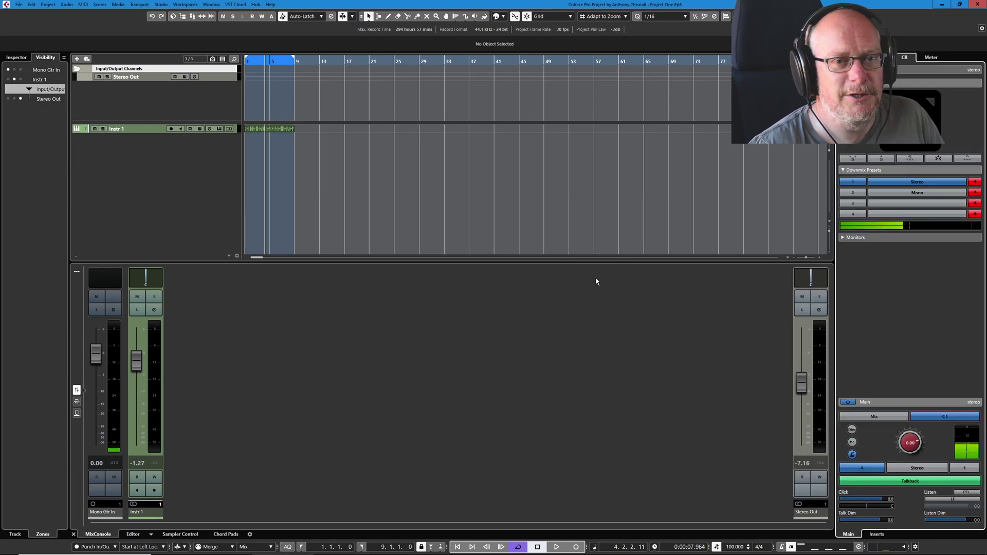
{"action": "key", "text": "ctrl+alt+r"}
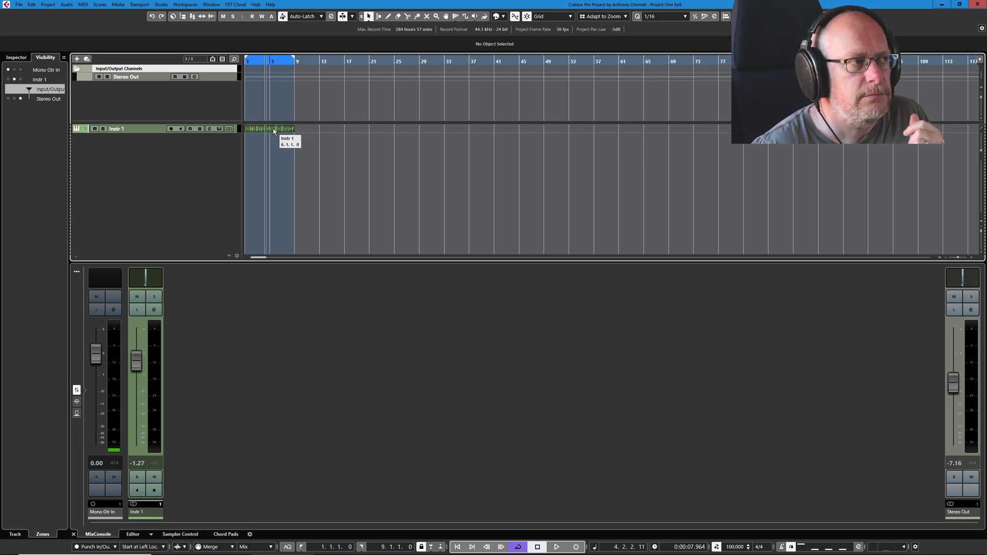
- Move the Instr 1 MIDI part from bar 1 to bar 5 and shift the locators to bars 5–13
{"action": "left_click_drag", "start_coordinate": [273, 129], "coordinate": [301, 133]}
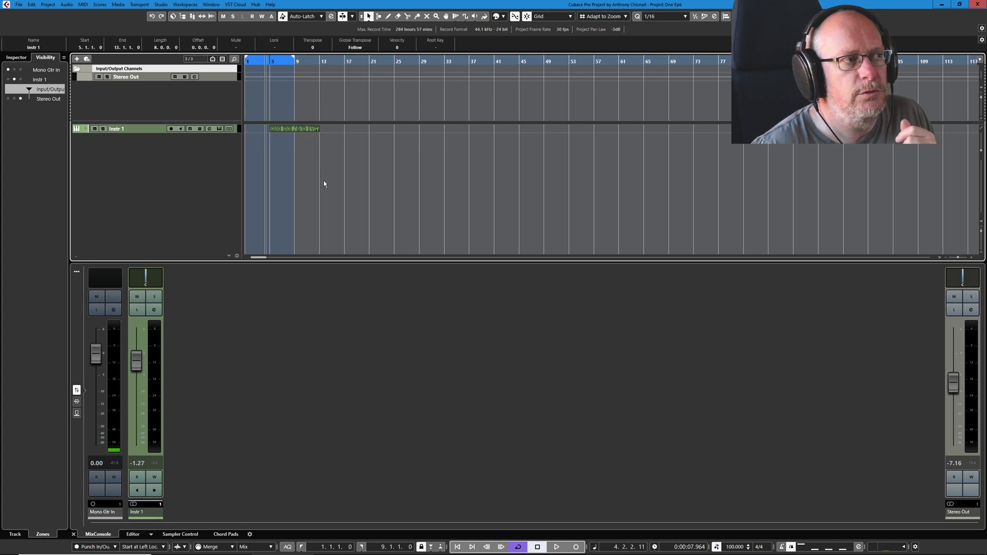
{"action": "left_click_drag", "start_coordinate": [282, 60], "coordinate": [307, 63]}
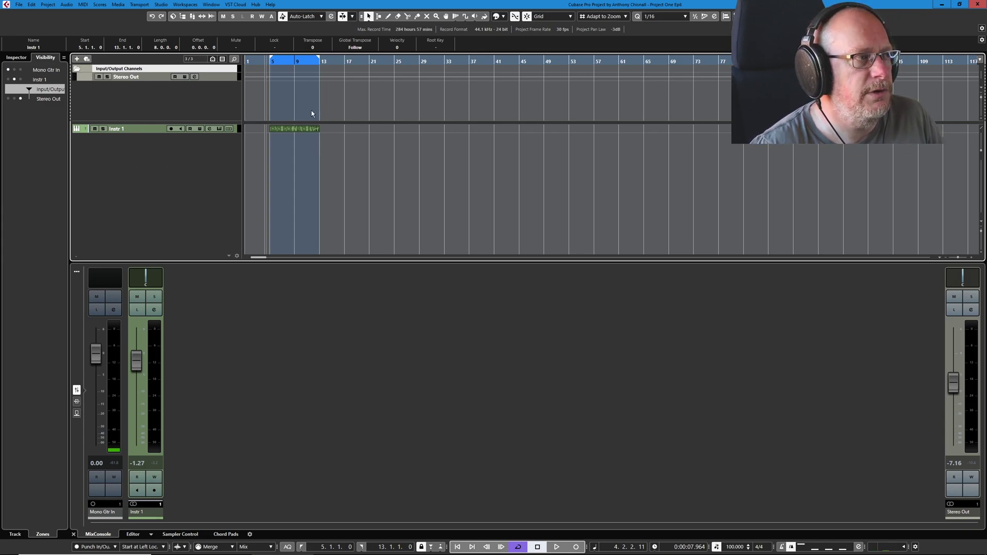
- Create a Stereo audio track named 'Gtr Chrd 1' with Mono Gtr In as its audio input
{"action": "left_click", "coordinate": [76, 58]}
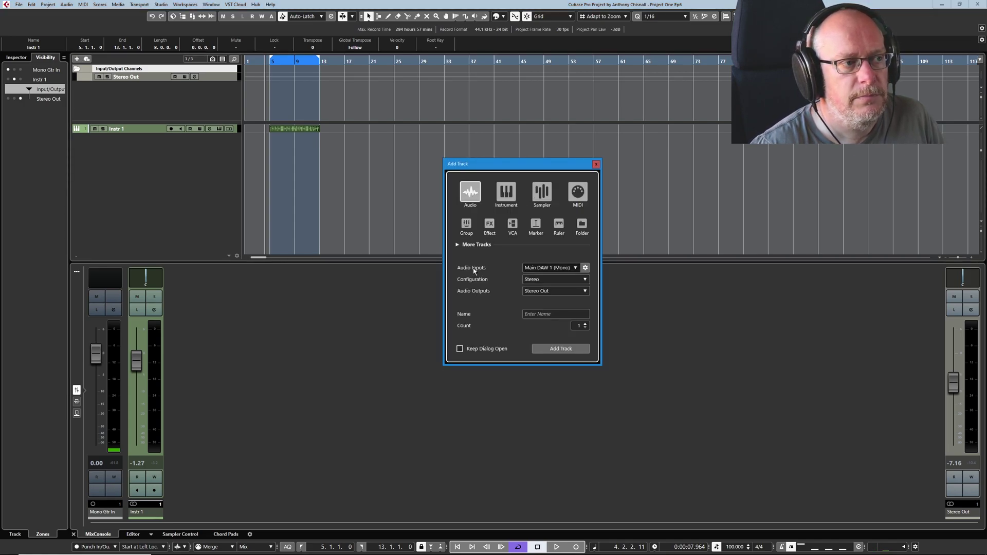
{"action": "left_click", "coordinate": [536, 270]}
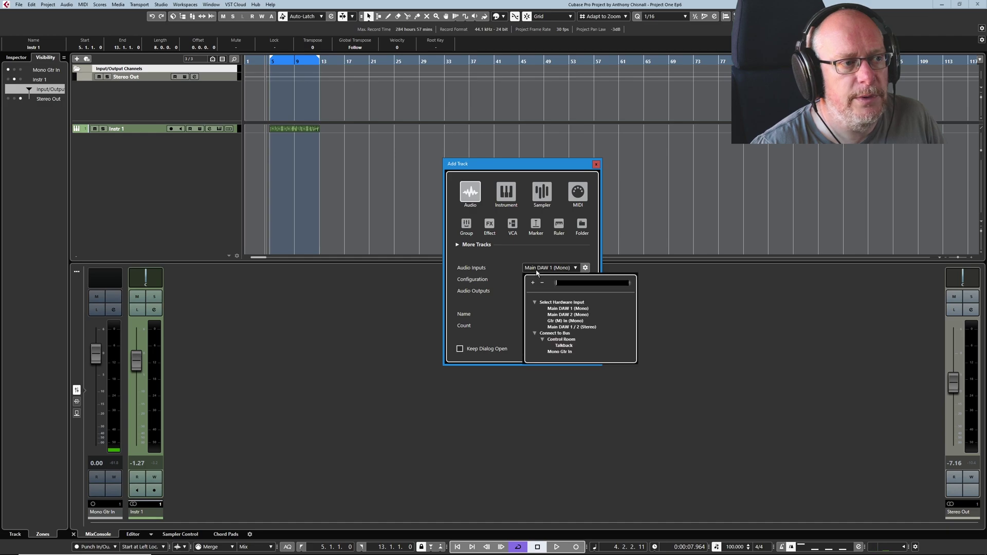
{"action": "left_click", "coordinate": [560, 353]}
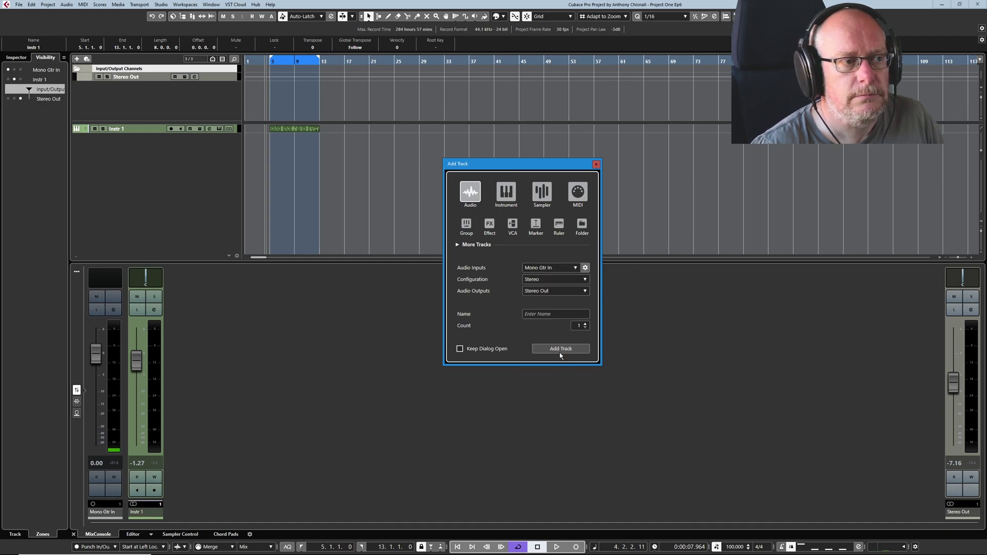
{"action": "left_click", "coordinate": [537, 281]}
{"action": "left_click", "coordinate": [545, 295]}
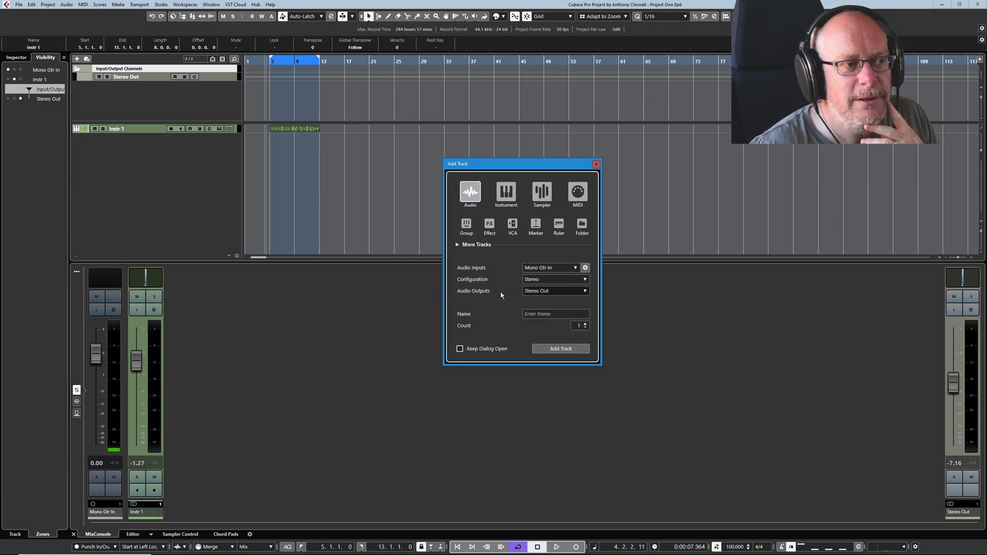
{"action": "left_click", "coordinate": [541, 314]}
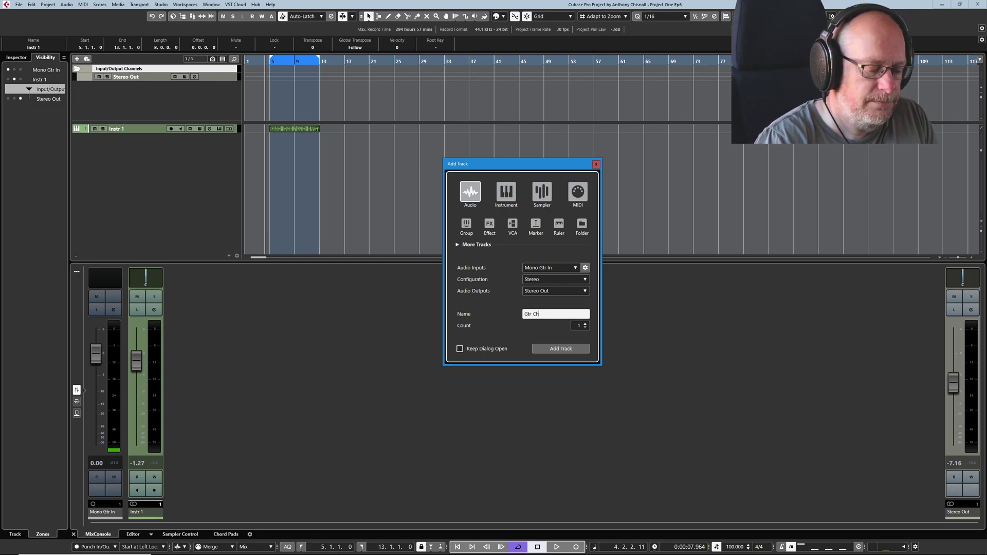
{"action": "key", "text": "Return"}
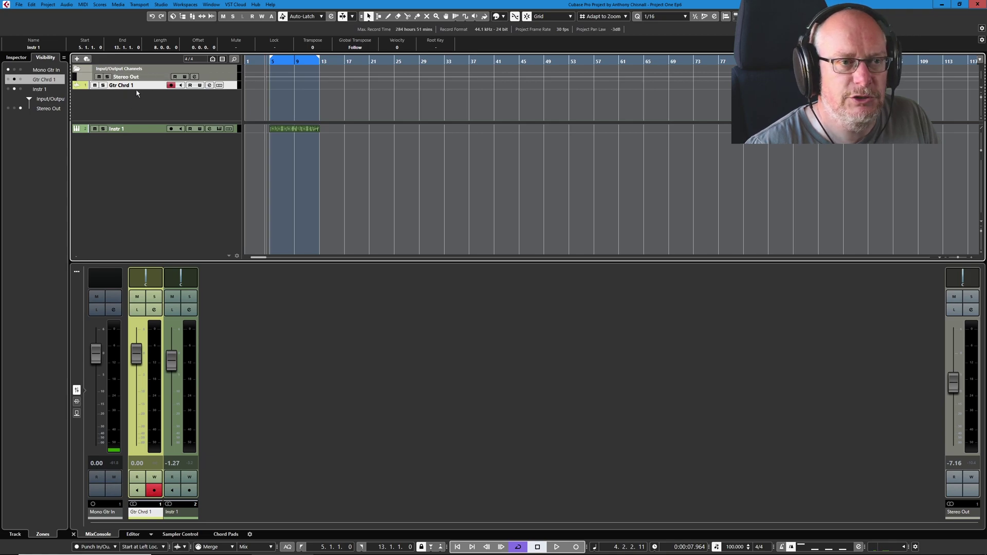
- Drag Gtr Chrd 1 beneath Instr 1, then select it with the down arrow so it becomes record-enabled
{"action": "left_click_drag", "start_coordinate": [132, 88], "coordinate": [127, 144]}
{"action": "left_click", "coordinate": [136, 126]}
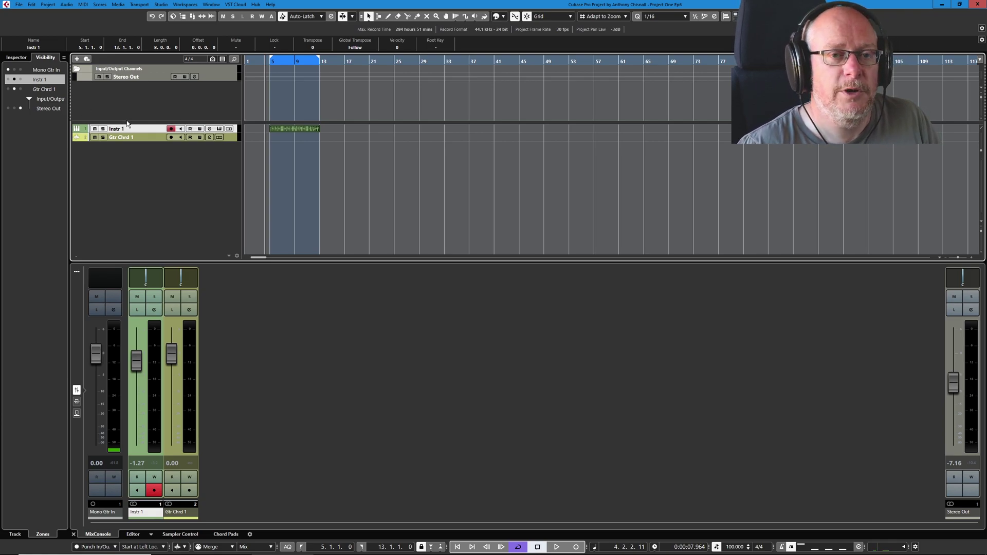
{"action": "key", "text": "Down"}
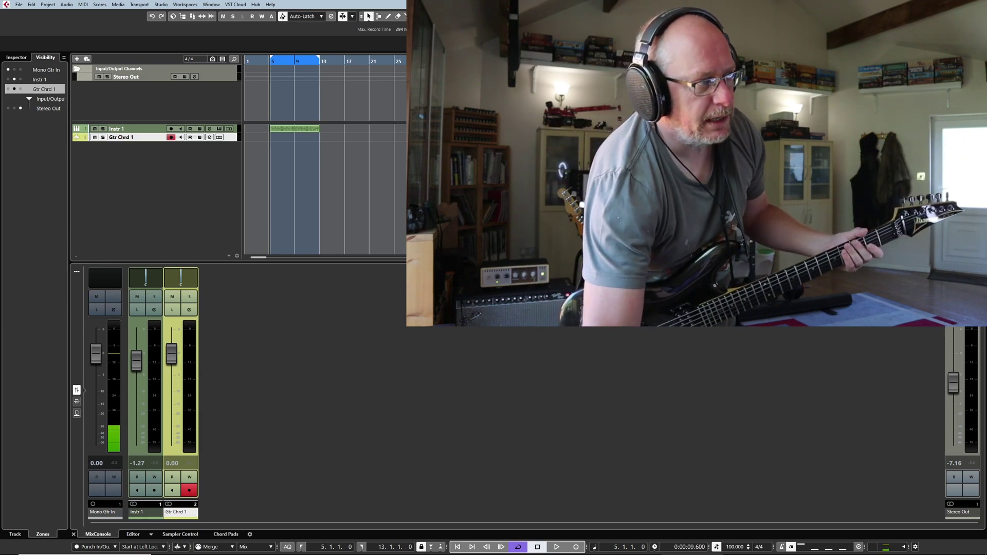
- Record a guitar take on Gtr Chrd 1 with input monitoring on, then switch monitoring off
{"action": "left_click", "coordinate": [180, 137]}
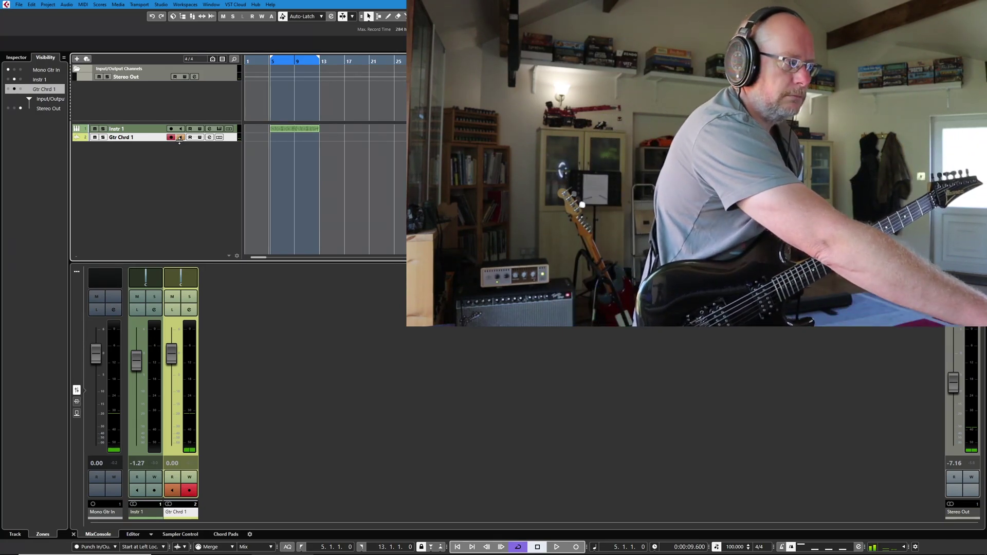
{"action": "key", "text": "KP_Multiply"}
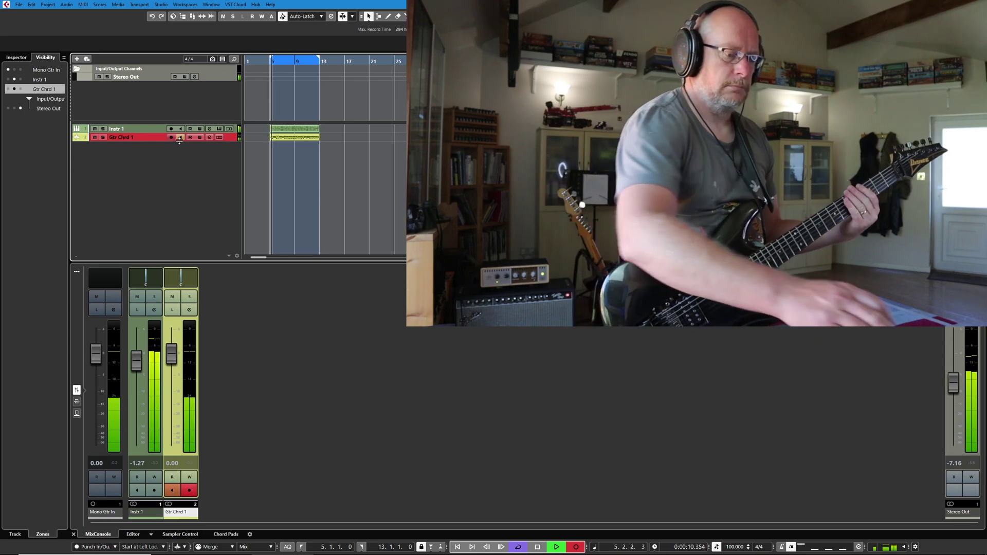
{"action": "key", "text": "space"}
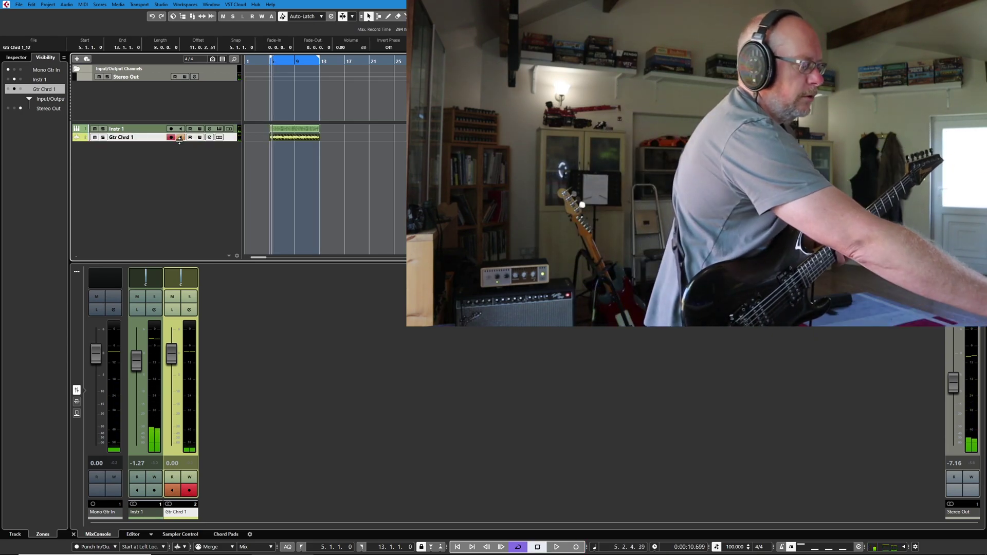
{"action": "left_click", "coordinate": [180, 138]}
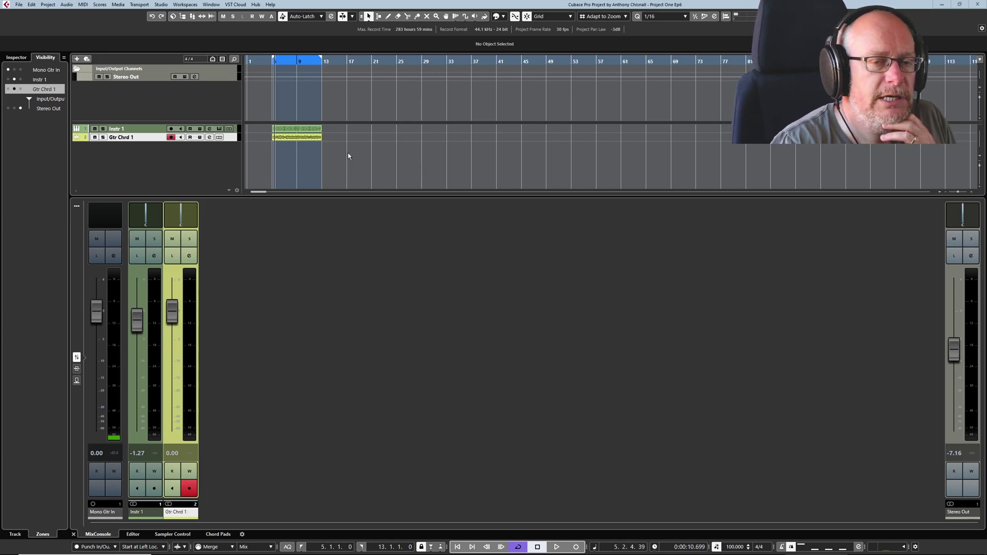
- Lower the Stereo Out fader to -10.1 dB and play back the recorded guitar
{"action": "left_click", "coordinate": [180, 137]}
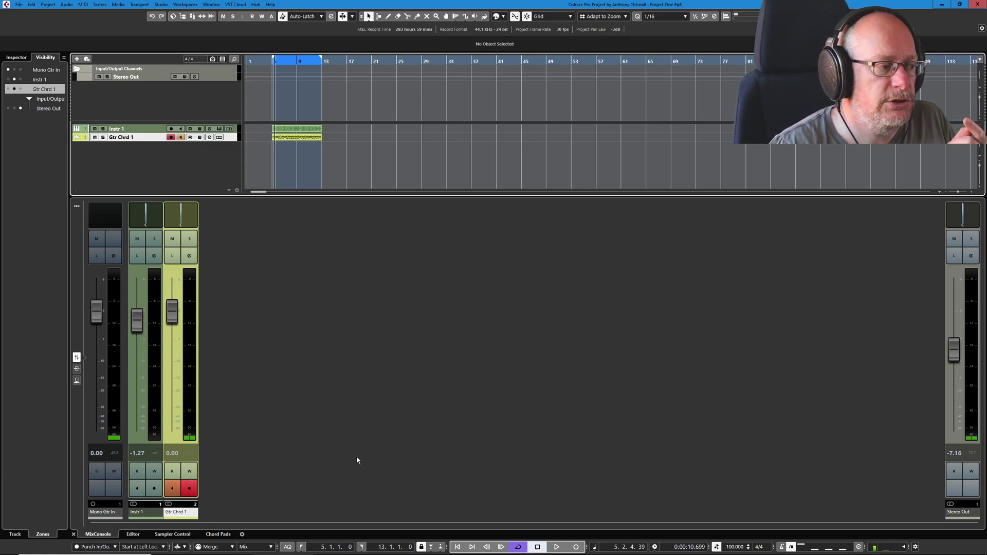
{"action": "left_click_drag", "start_coordinate": [954, 351], "coordinate": [954, 364]}
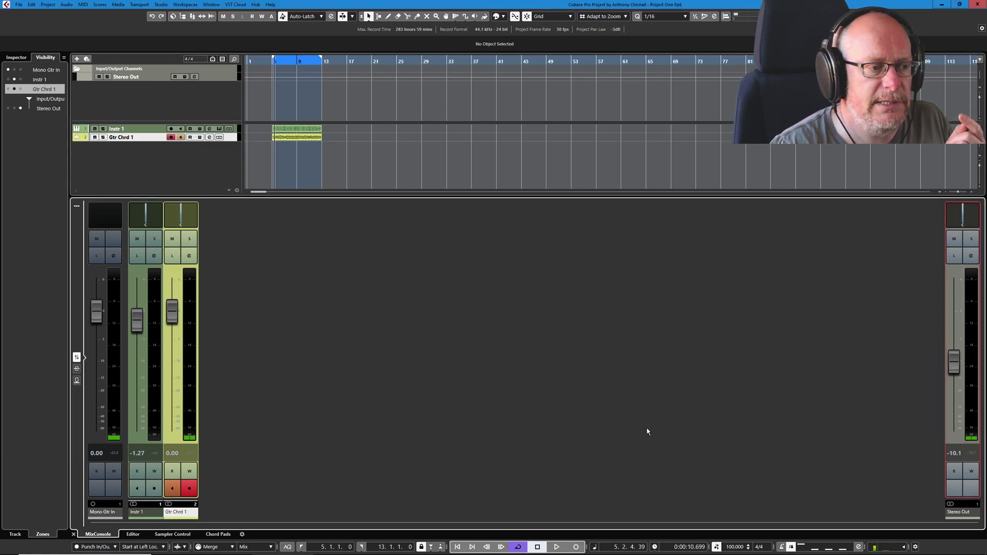
{"action": "left_click", "coordinate": [558, 547]}
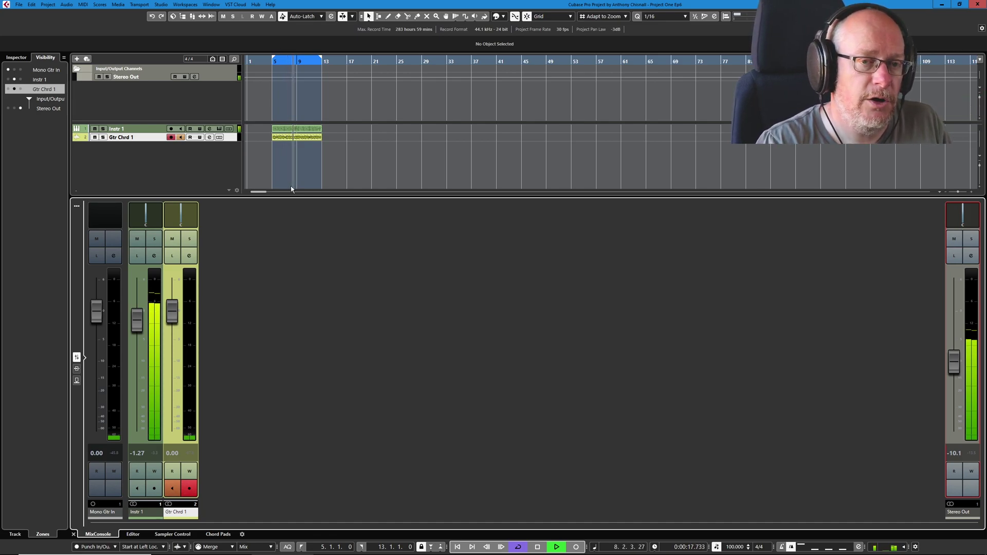
{"action": "left_click", "coordinate": [181, 137]}
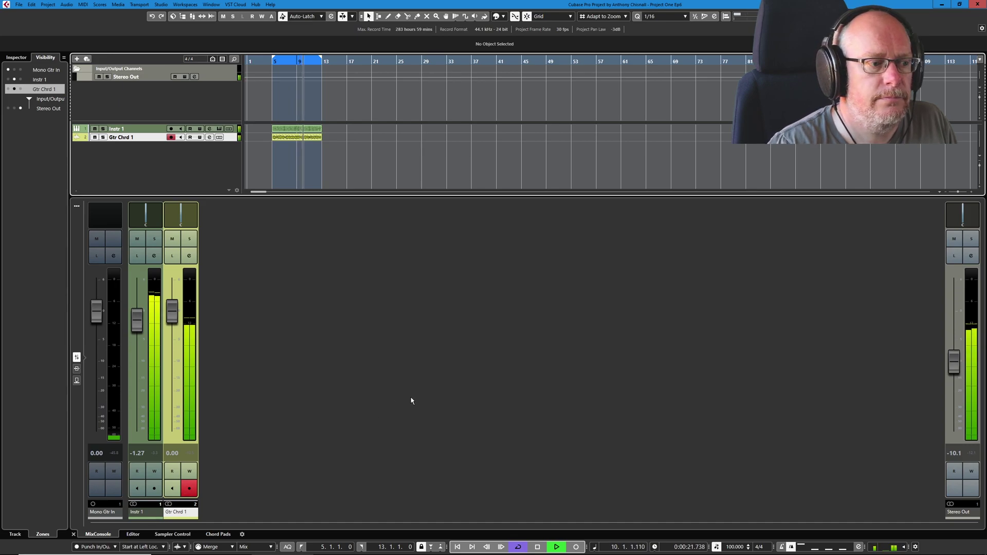
{"action": "key", "text": "space"}
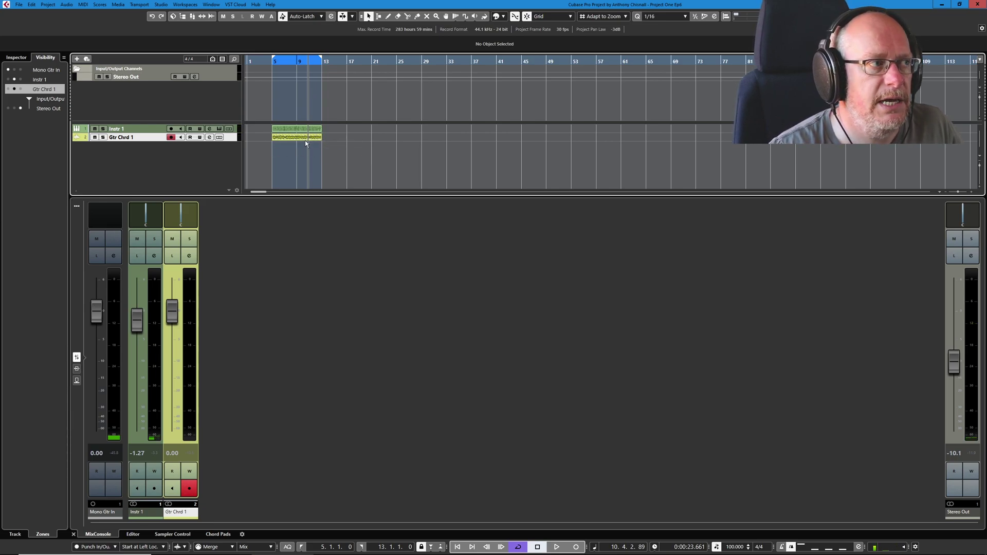
- Show Gtr Chrd 1 takes in lanes and re-add Lane Display Type to the audio track controls
{"action": "left_click", "coordinate": [219, 138]}
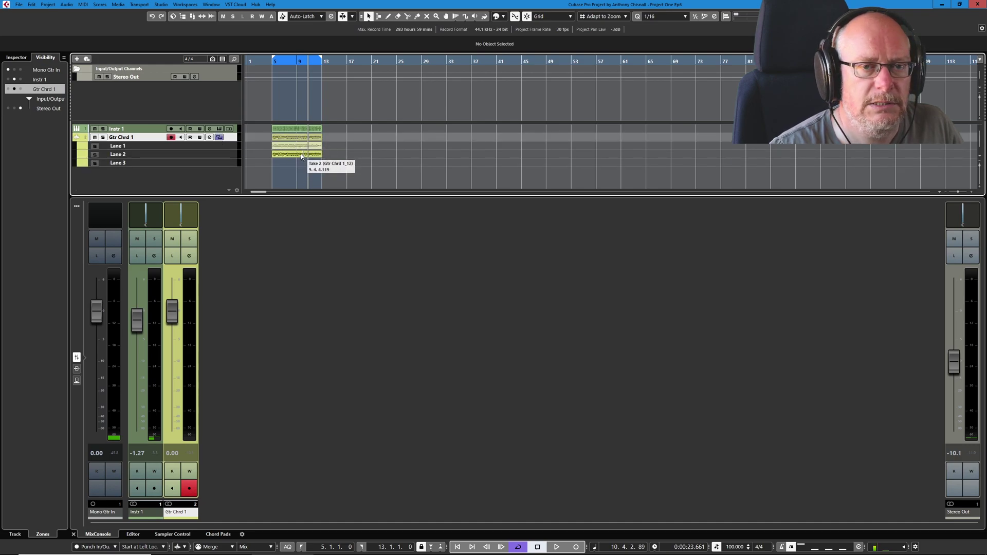
{"action": "right_click", "coordinate": [229, 139]}
{"action": "left_click", "coordinate": [267, 235]}
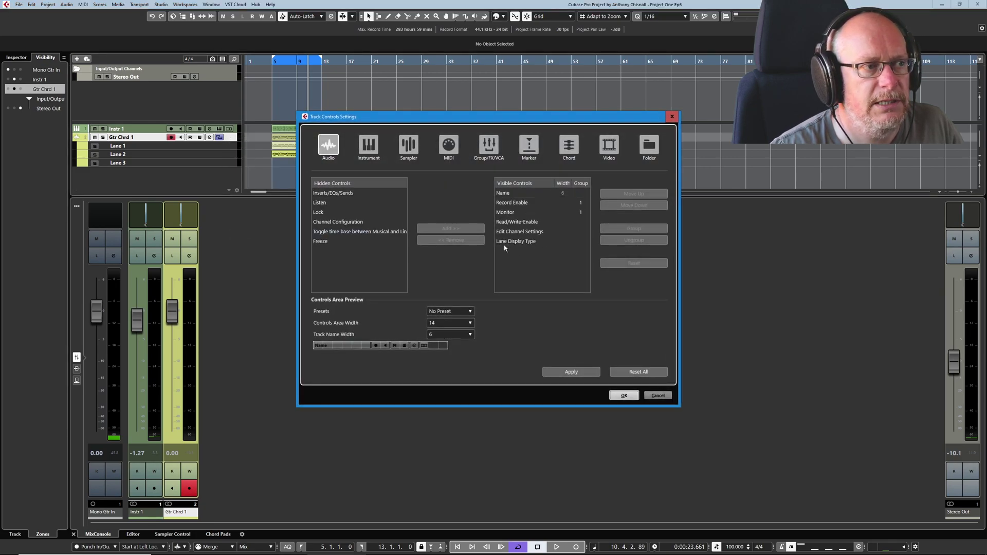
{"action": "left_click", "coordinate": [514, 241]}
{"action": "left_click", "coordinate": [456, 240]}
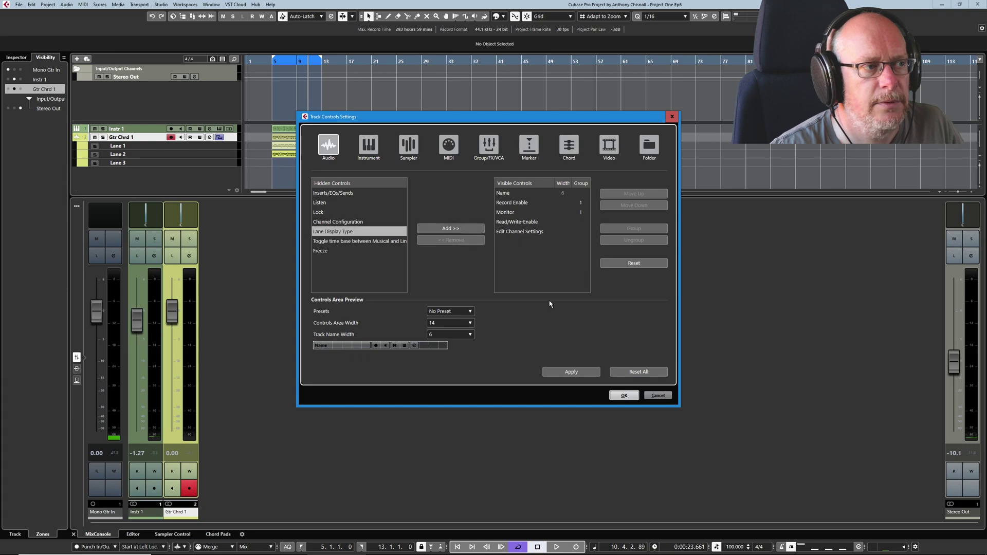
{"action": "left_click", "coordinate": [569, 372]}
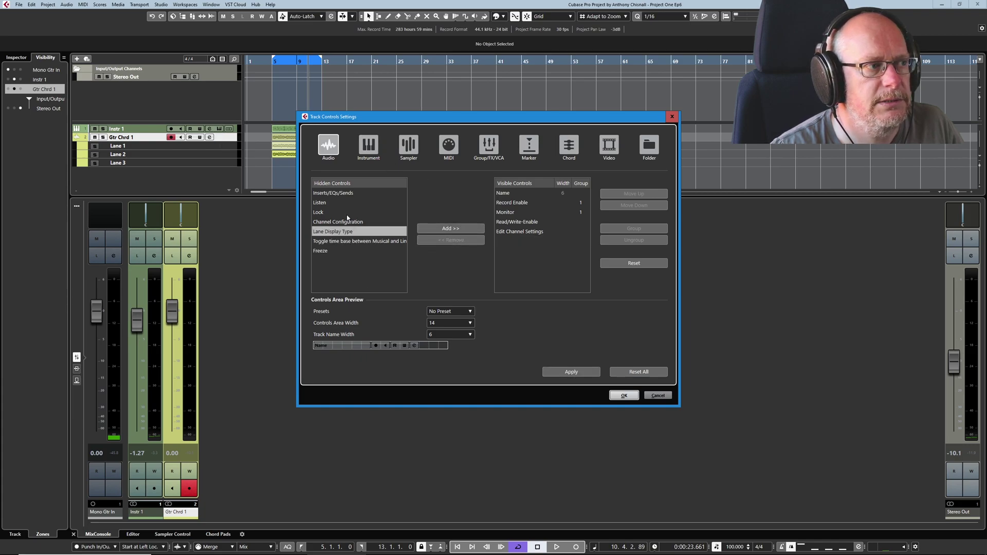
{"action": "left_click", "coordinate": [471, 230]}
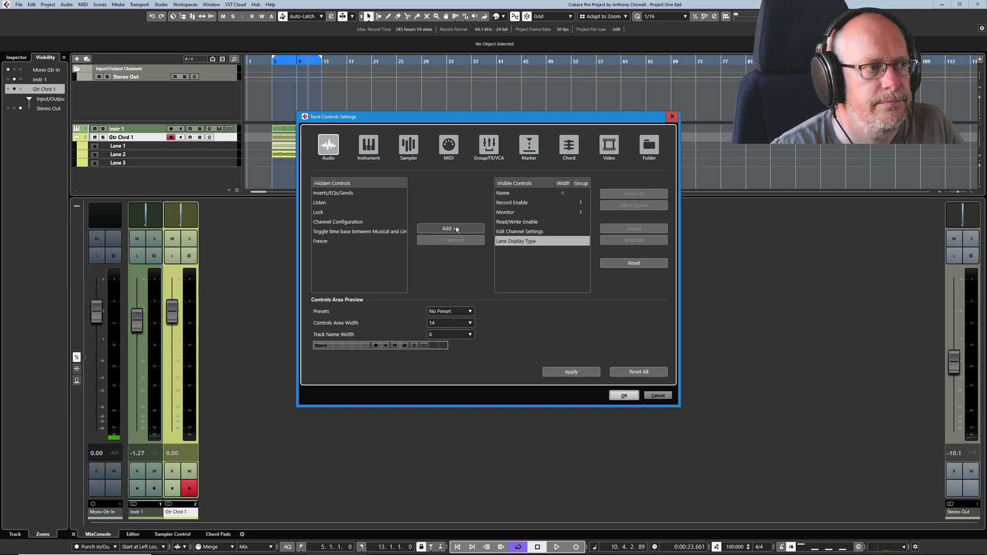
{"action": "left_click", "coordinate": [572, 371]}
{"action": "left_click", "coordinate": [619, 396]}
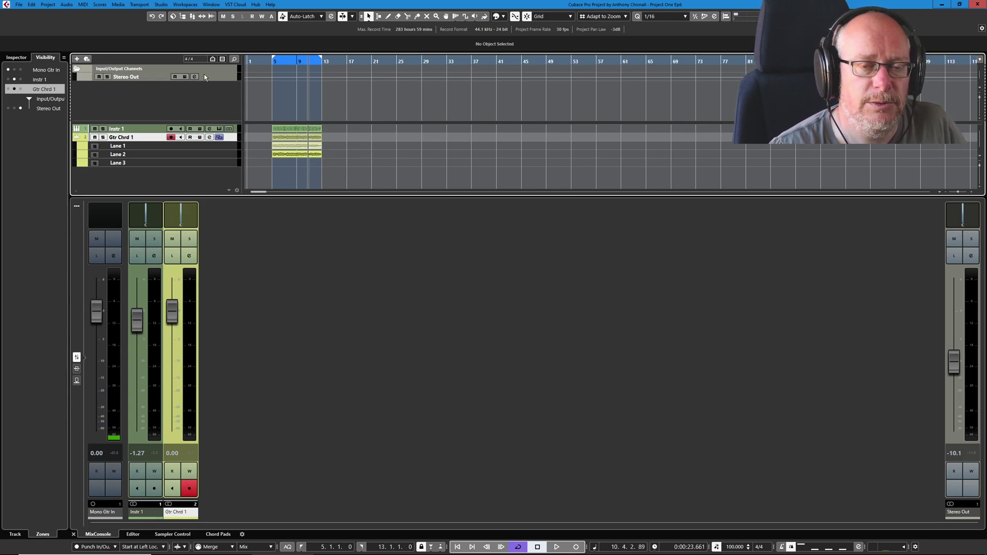
- Hide the take lanes on Gtr Chrd 1 so it returns to a single row
{"action": "left_click", "coordinate": [219, 137]}
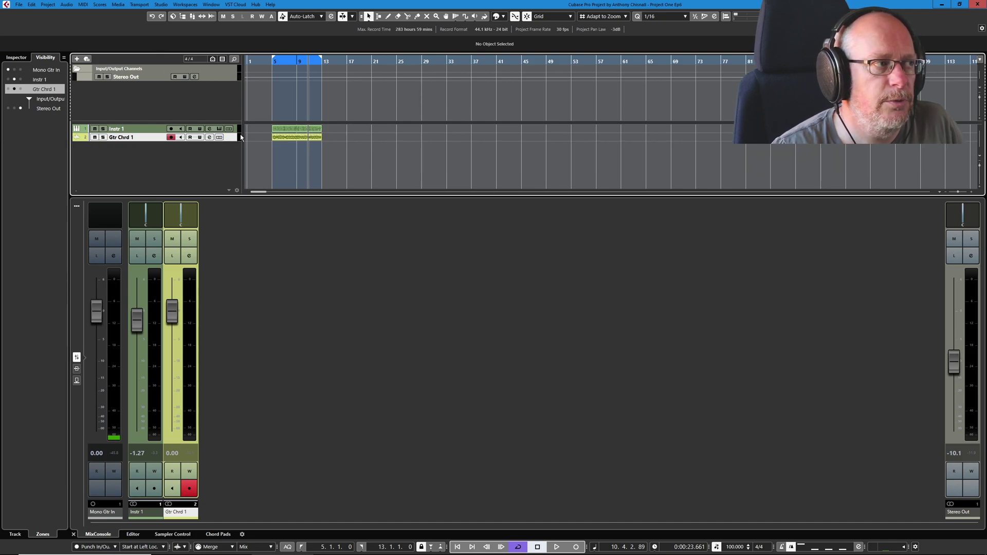